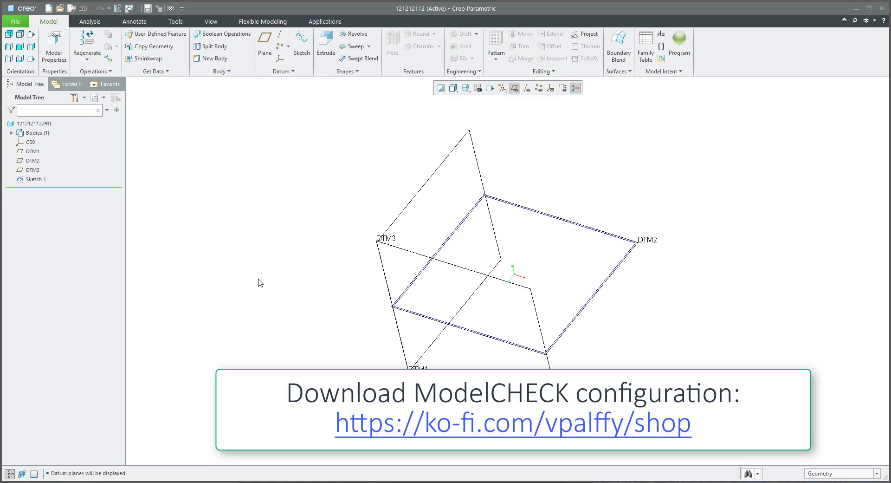
Run ModelCHECK on the open part to generate its check report.
click(12, 23)
mouse_move(91, 156)
click(134, 76)
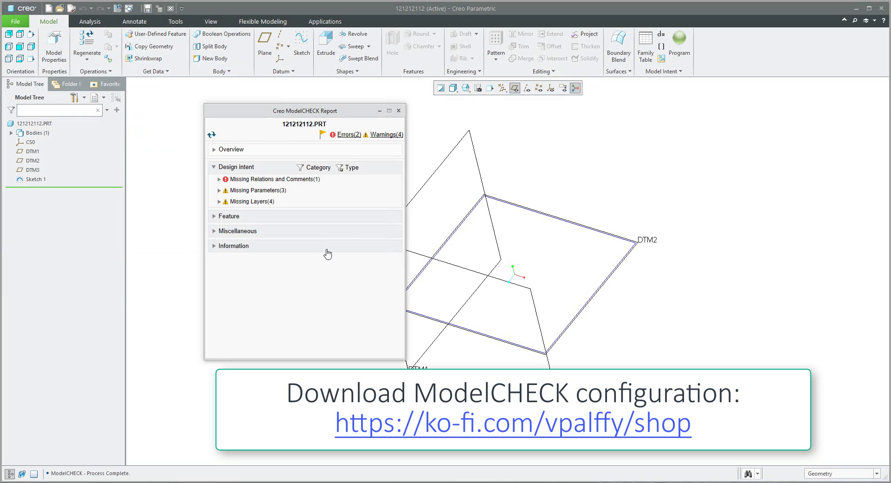
Review the report's missing relations, parameters and layers, plus its Miscellaneous and Information sections.
click(264, 180)
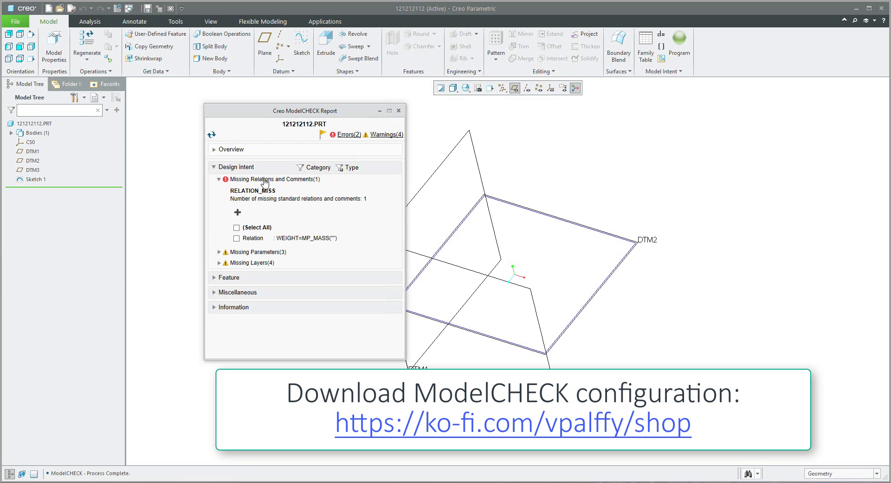
click(265, 255)
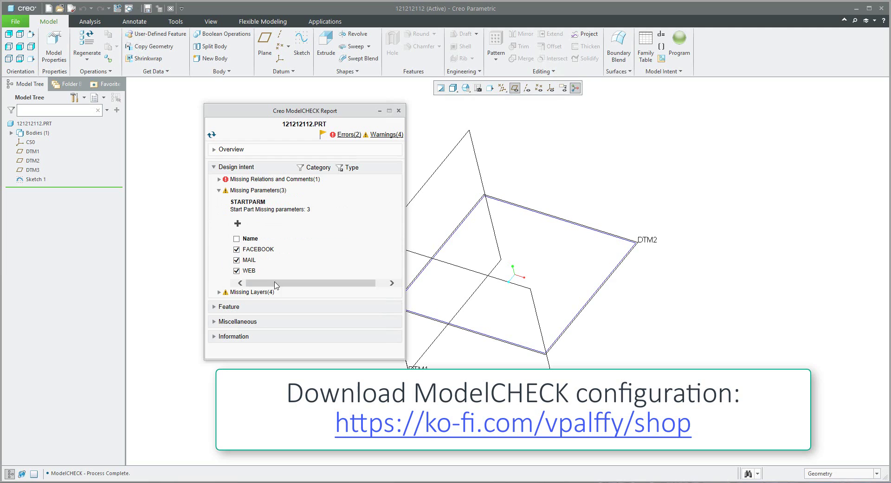
click(252, 292)
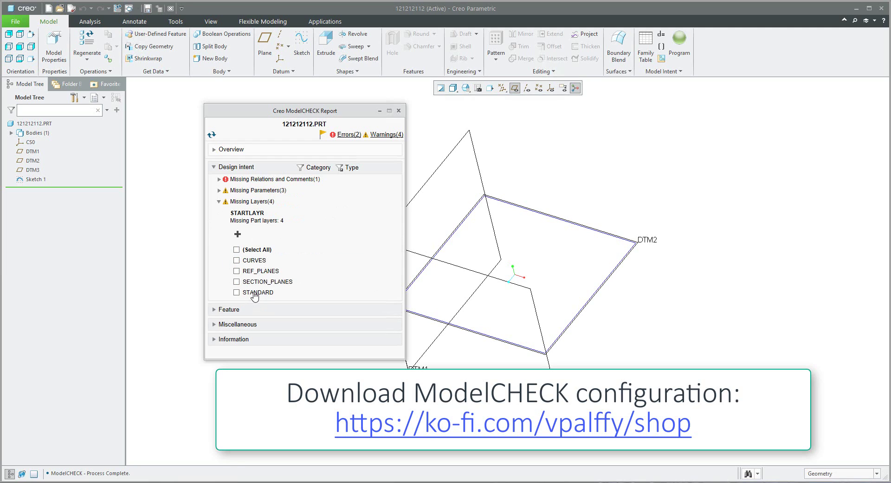
click(250, 327)
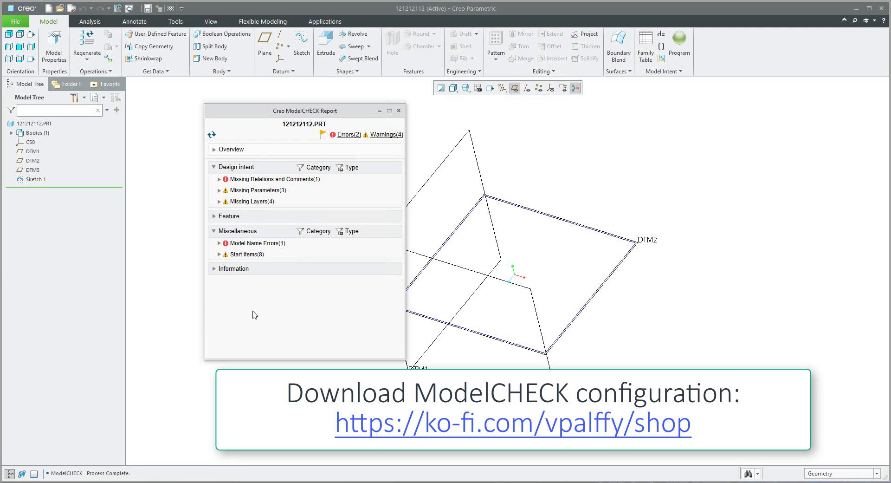
click(234, 270)
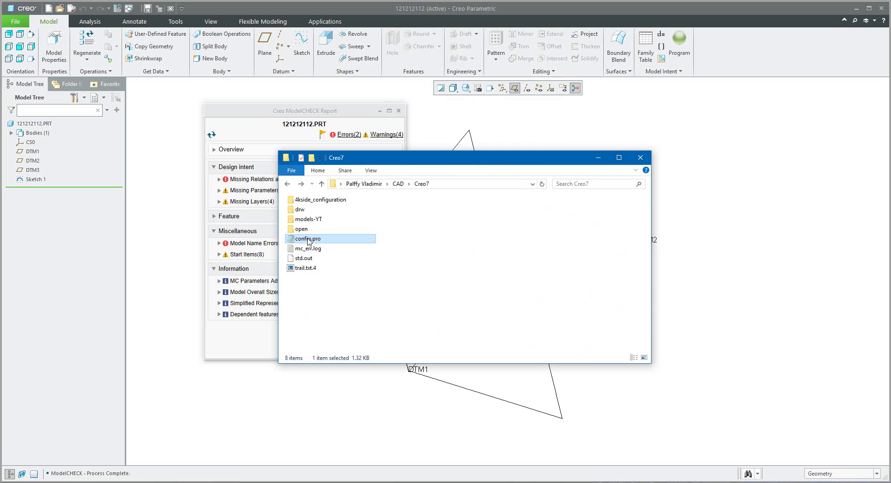
Open config.pro from the Creo7 folder, inspect the modelcheck_dir option and its path, and close the file.
double_click(308, 239)
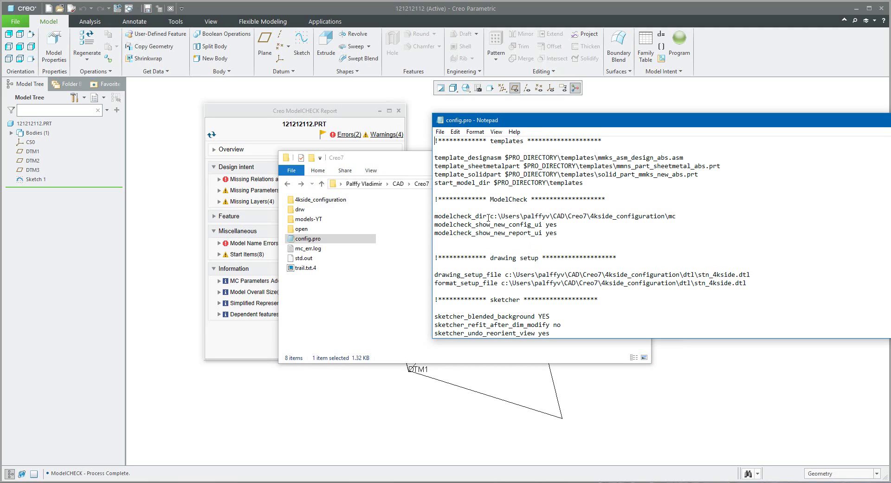
drag(489, 217, 428, 217)
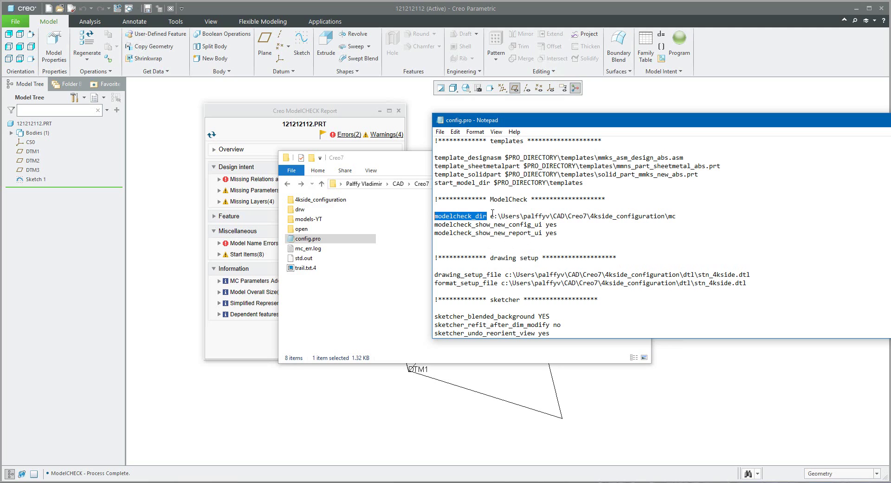
drag(492, 217, 679, 216)
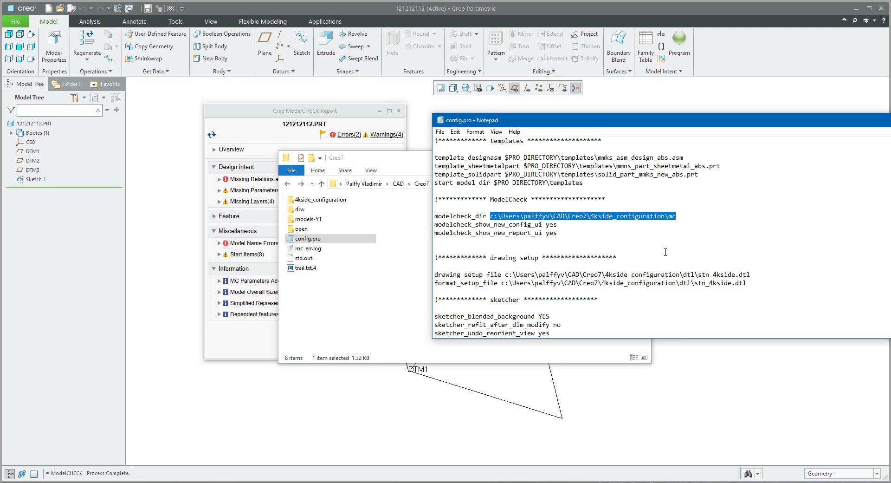
click(439, 120)
click(448, 188)
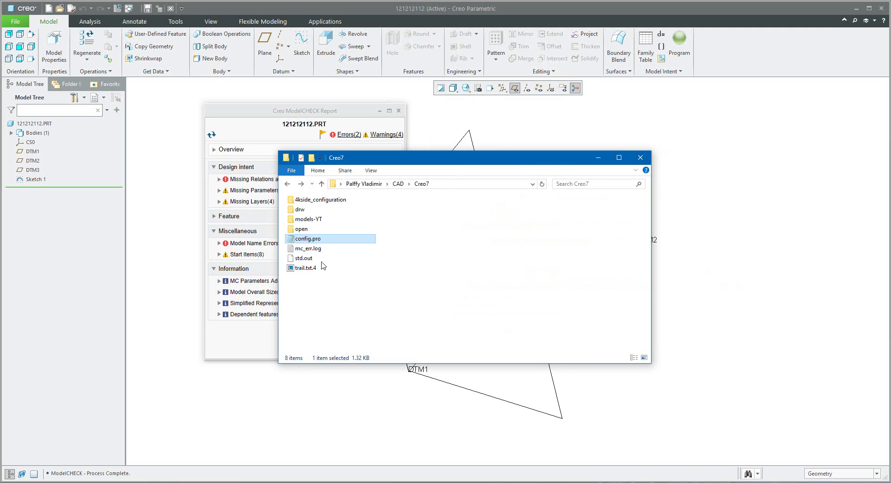
Browse to the config folder inside 4kside_configuration\mc and place the file window beside the ModelCHECK report.
double_click(312, 203)
double_click(299, 210)
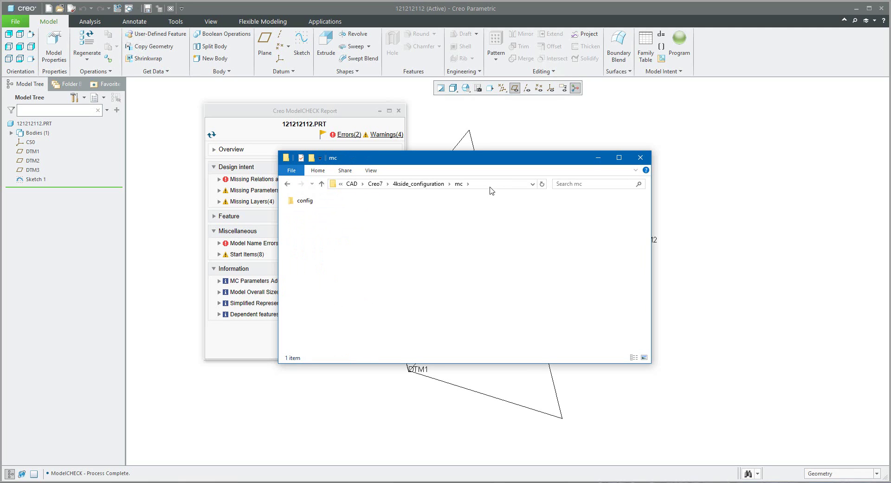
double_click(304, 203)
drag(385, 162, 556, 169)
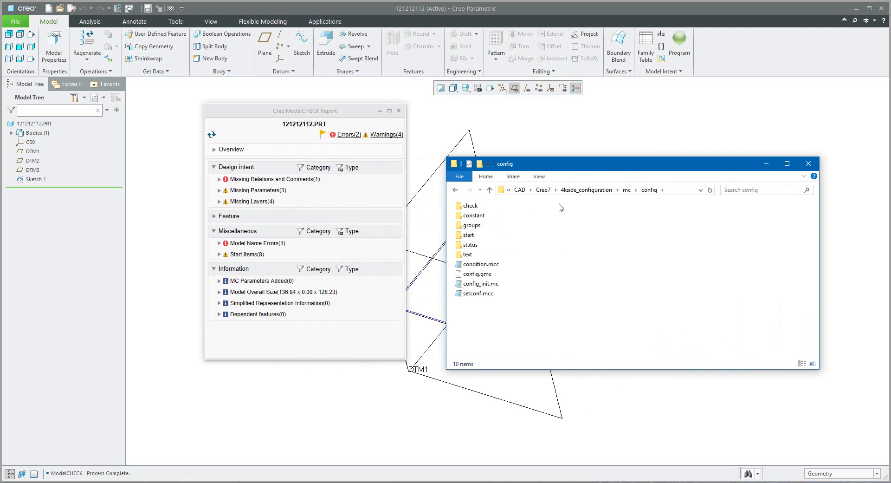
click(626, 191)
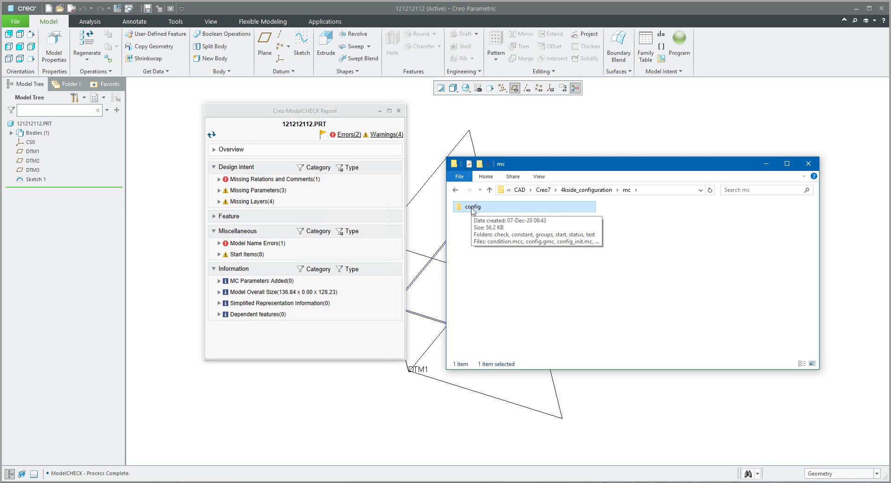
double_click(473, 208)
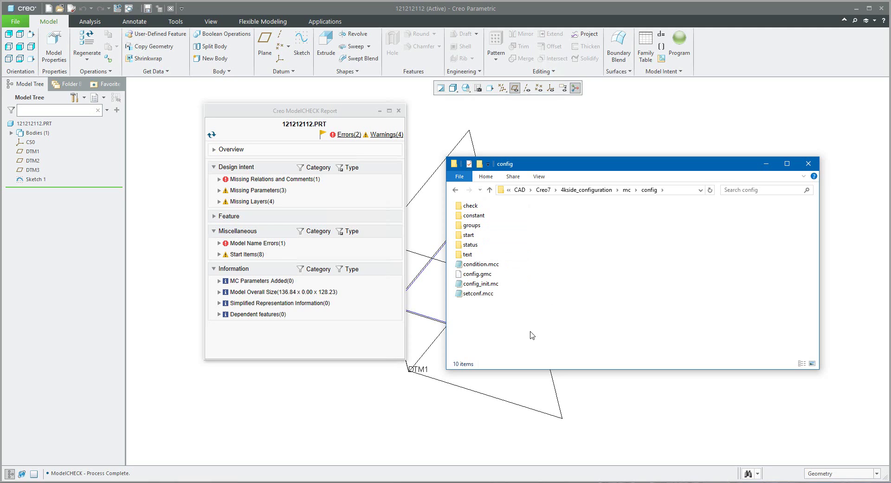
Read the active MODEL_UNIT EQ MM condition in condition.mcc, and check the part's units in its model properties.
double_click(479, 266)
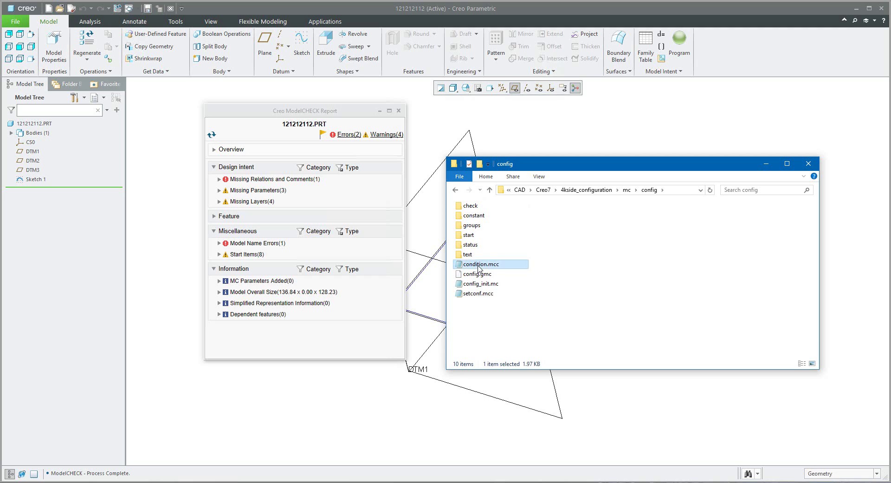
drag(535, 113, 463, 52)
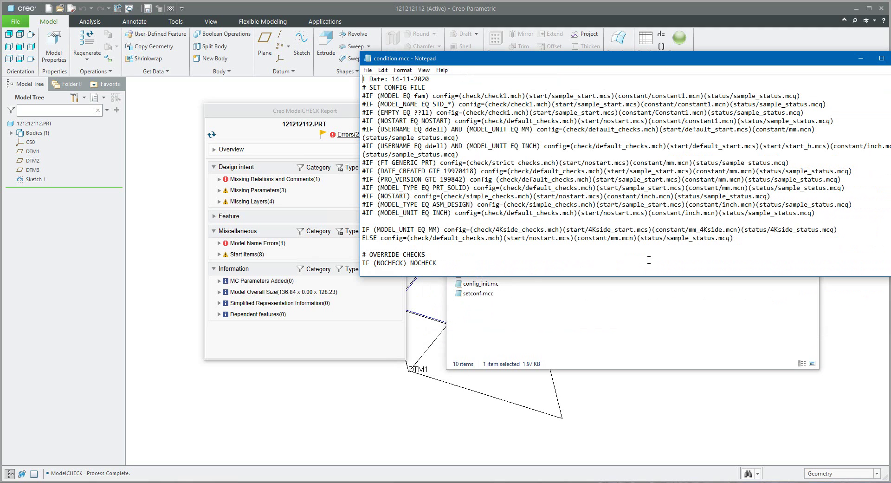
drag(838, 229, 339, 230)
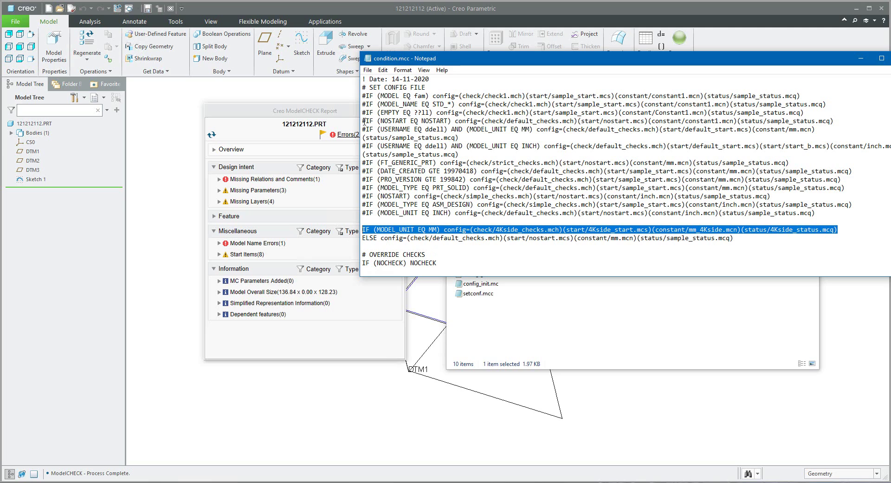
drag(368, 213, 358, 213)
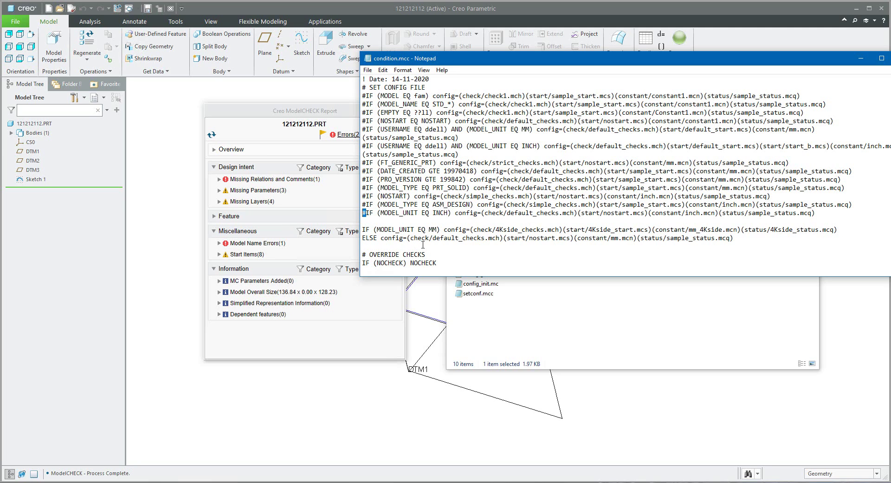
drag(844, 229, 282, 225)
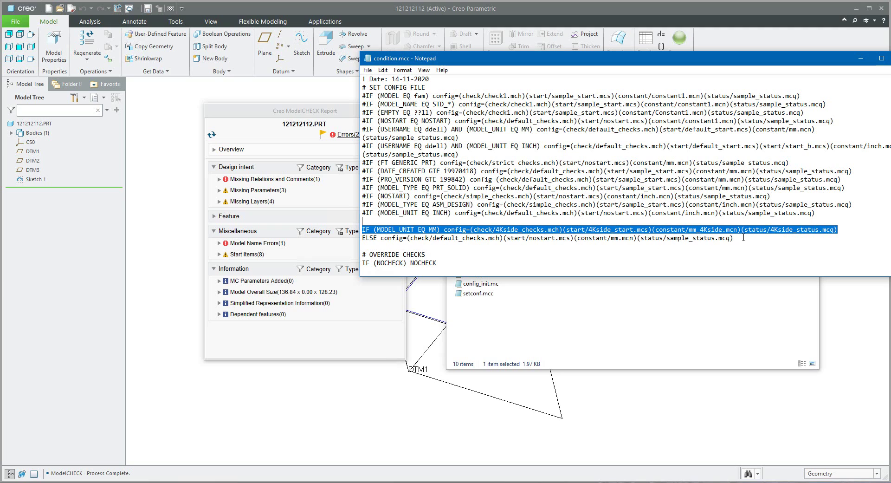
double_click(370, 60)
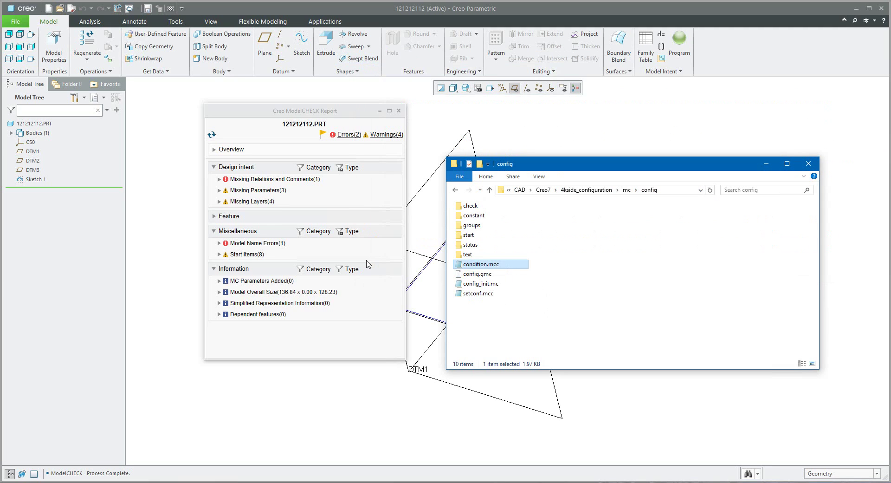
click(54, 49)
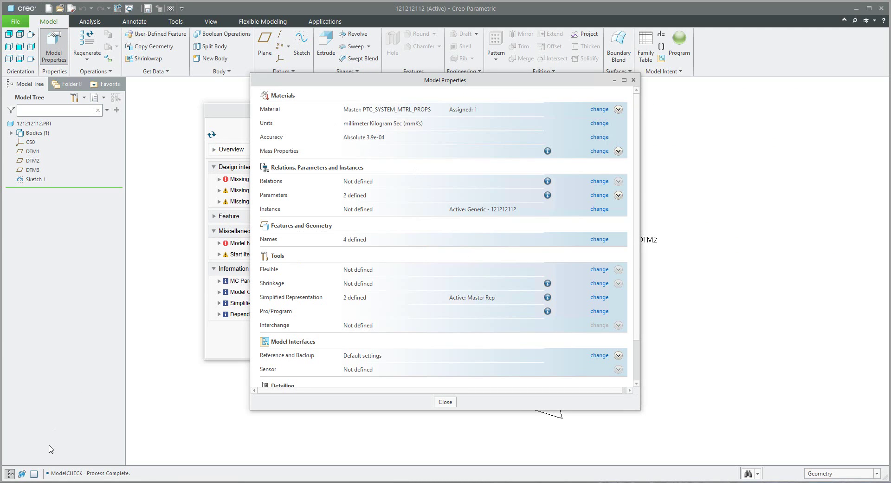
Return to the config folder, read the mode and report directory settings in config_init.mc, and close the file.
key(alt+Tab)
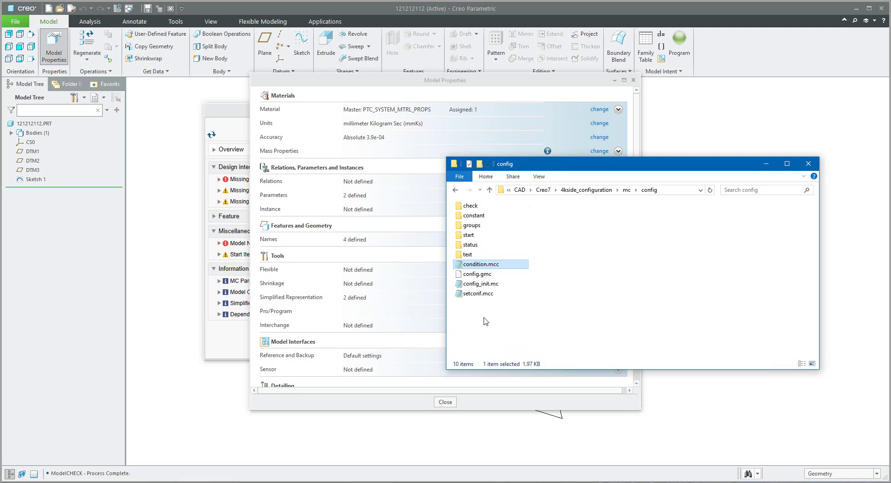
double_click(484, 285)
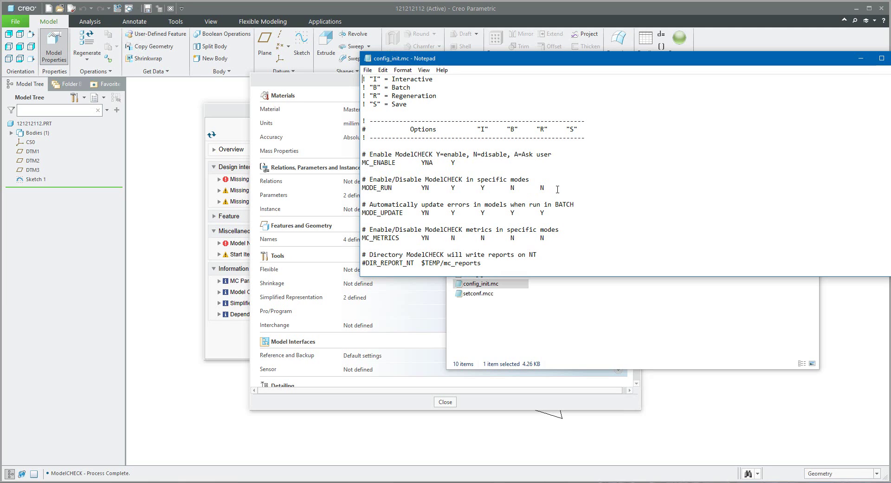
scroll(557, 189, down, 2)
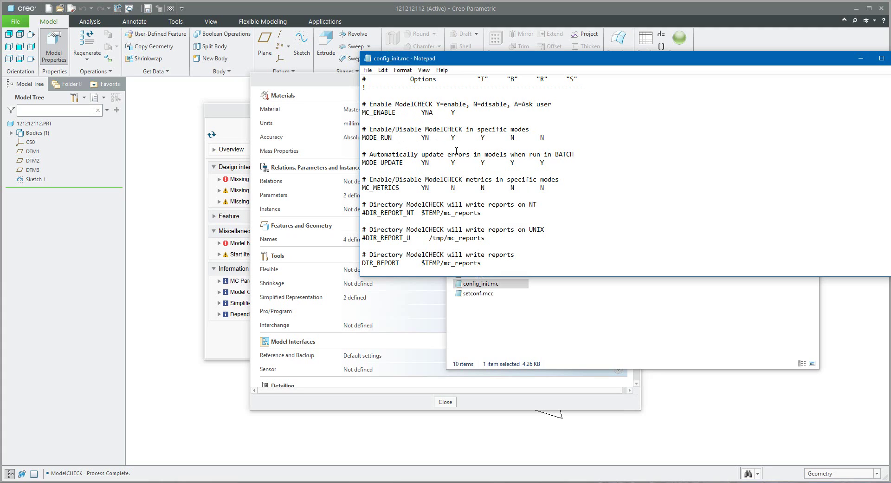
scroll(456, 151, up, 1)
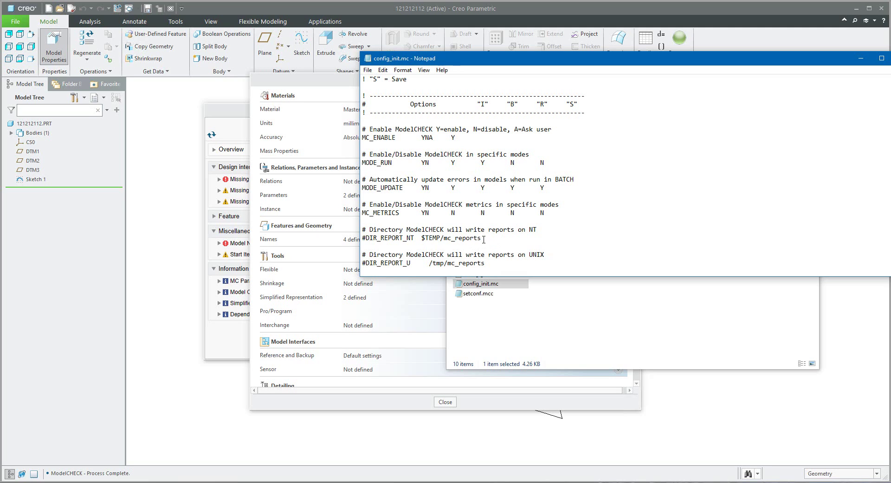
scroll(449, 216, down, 2)
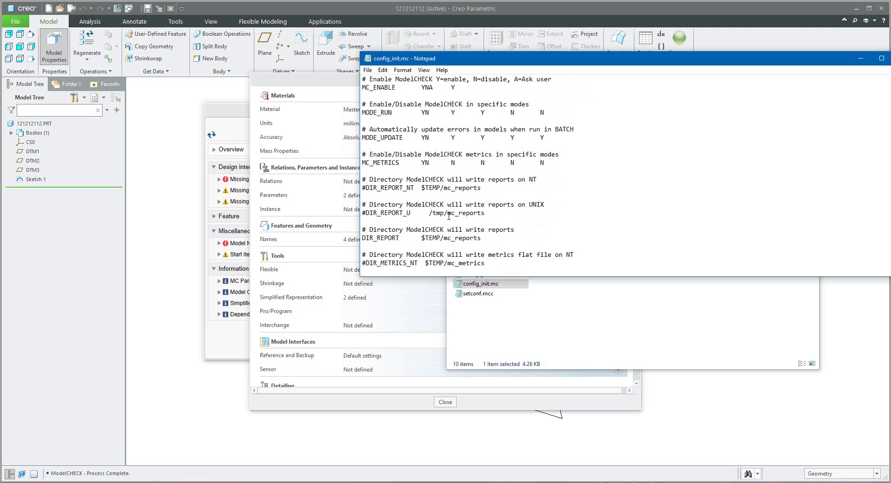
scroll(448, 216, down, 1)
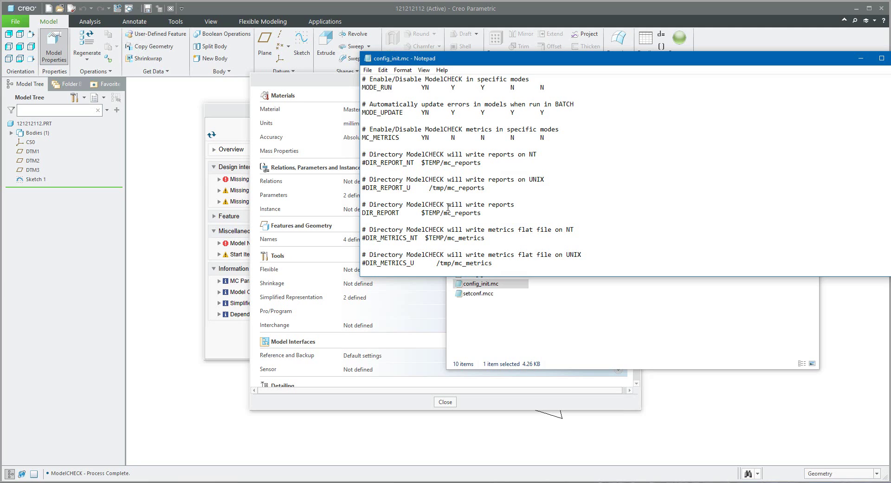
click(368, 59)
click(385, 129)
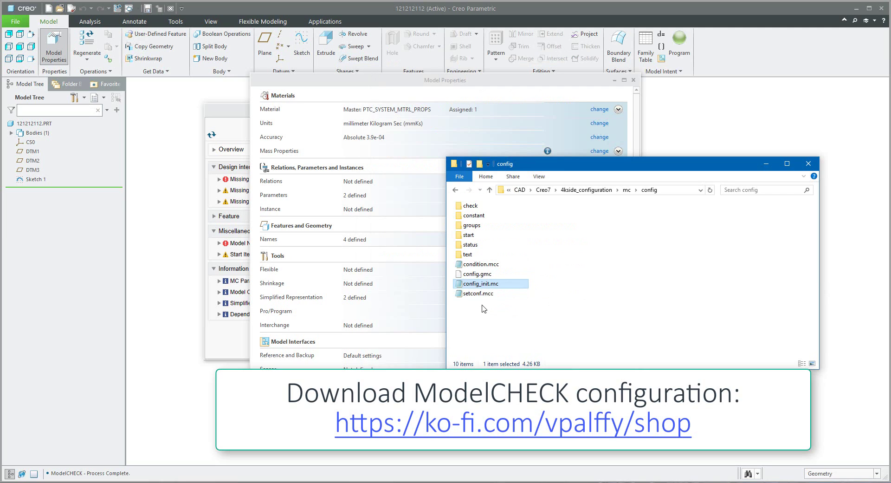
Open 4Kside_checks.mch from the check folder and enlarge its window to show more of the check list.
double_click(467, 209)
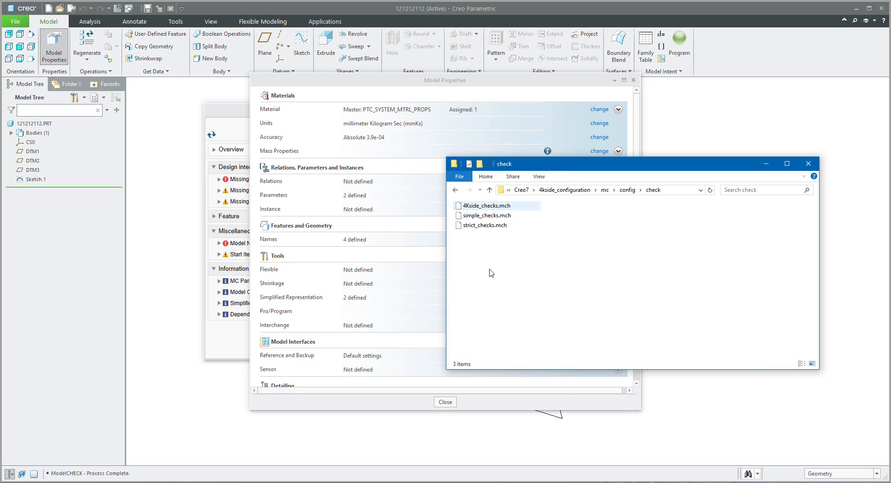
click(481, 209)
double_click(482, 209)
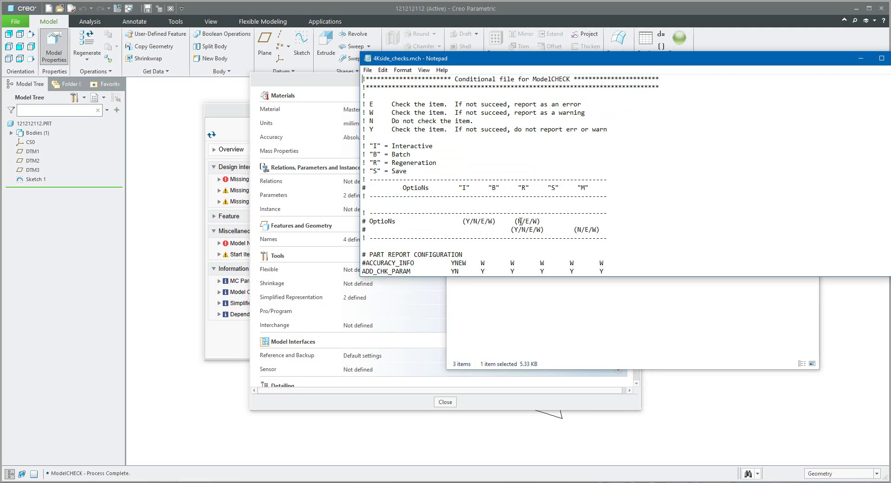
drag(428, 277, 534, 424)
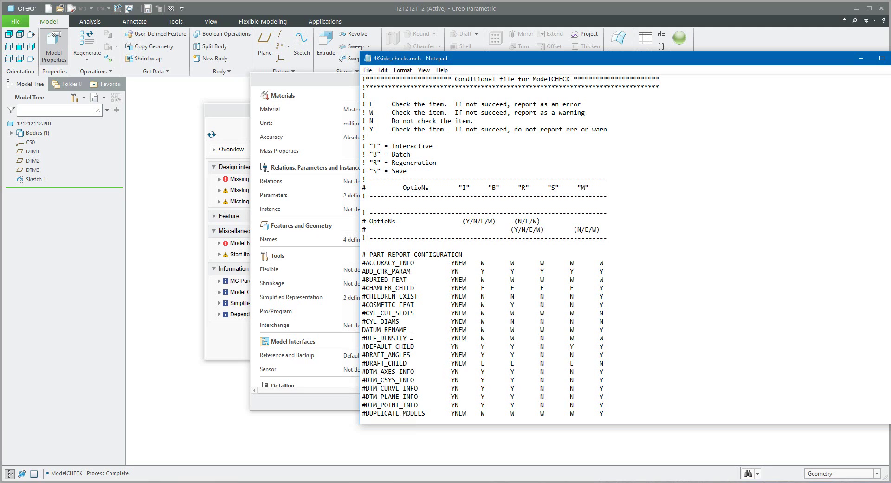
Read the active DATUM_RENAME check with its mode values and the commented-out DEF_DENSITY check in the part report section.
drag(407, 330, 362, 330)
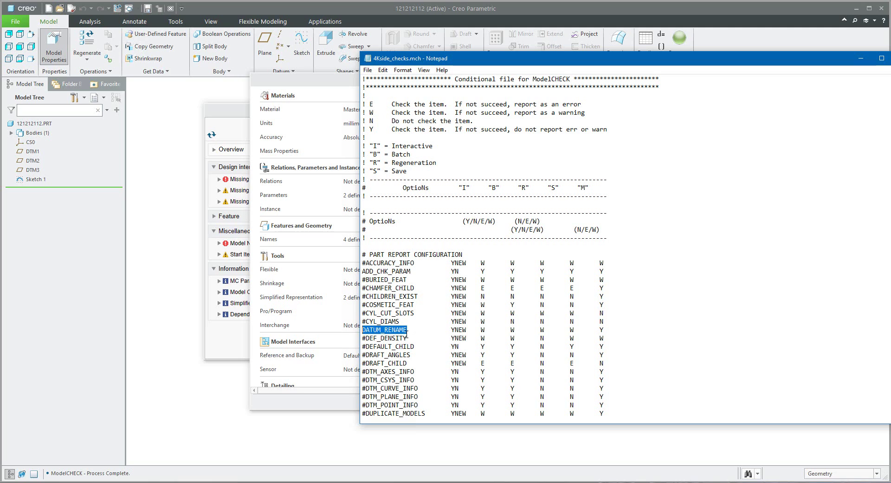
double_click(482, 330)
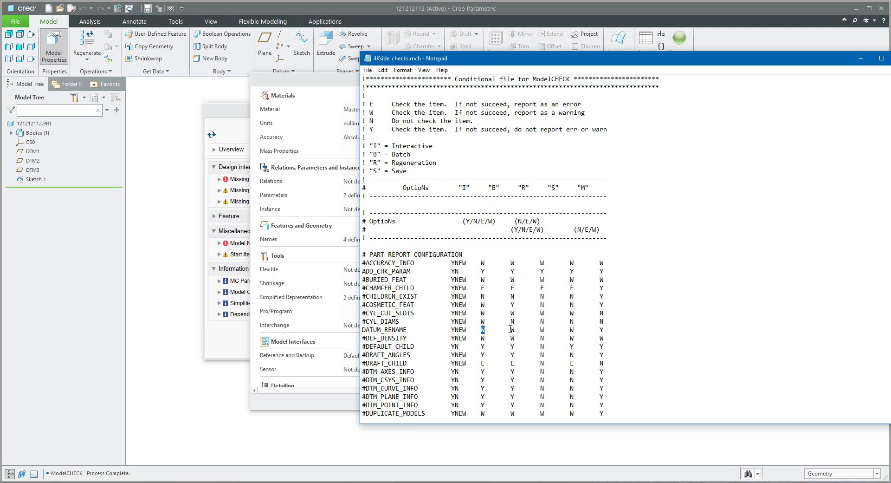
drag(605, 331, 482, 330)
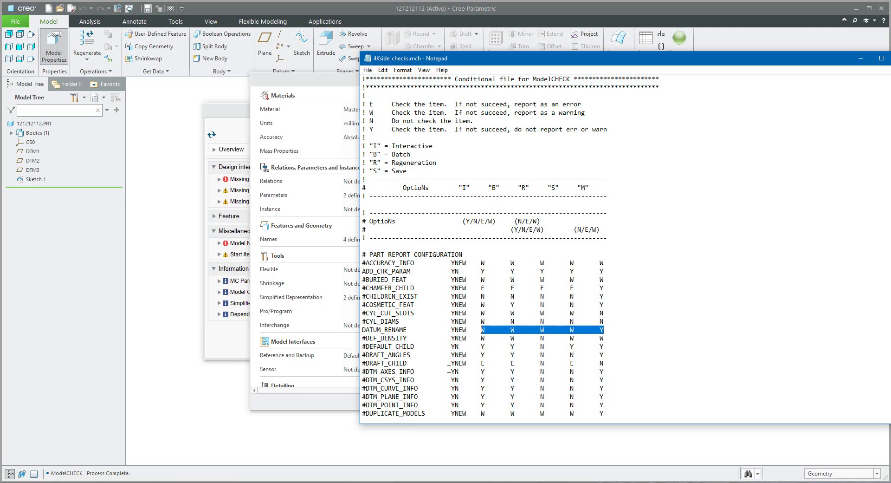
scroll(449, 370, down, 2)
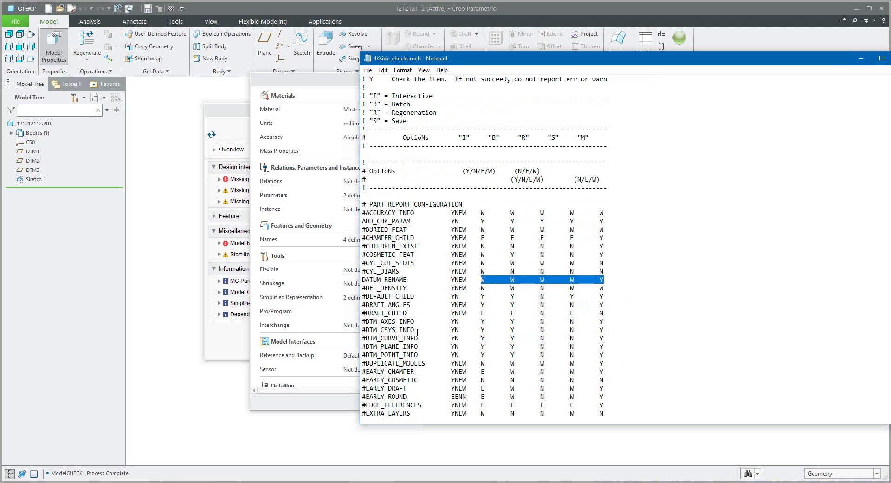
drag(410, 288, 366, 288)
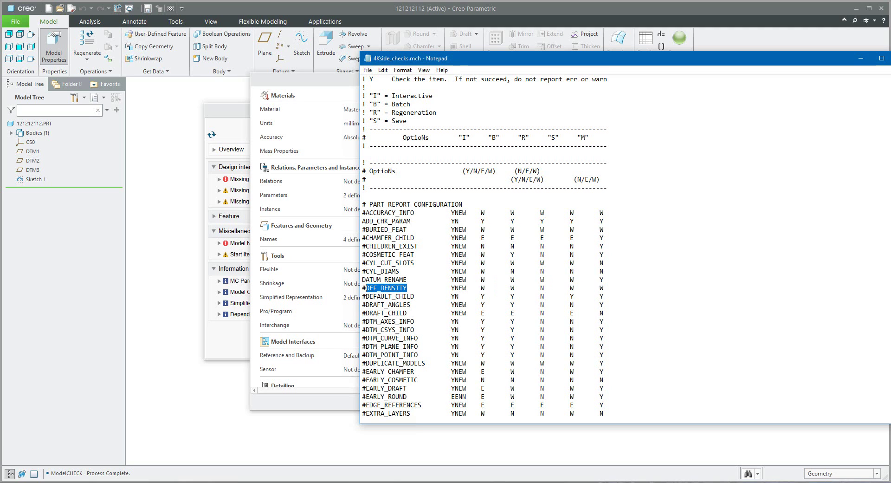
scroll(390, 353, down, 5)
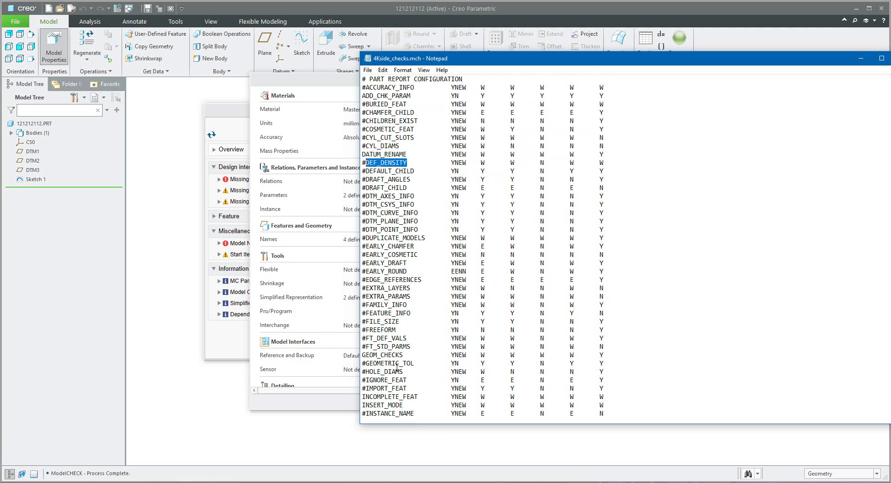
Search the check file for "name" until the MODEL_NAME entry, and bring the ModelCHECK report forward for comparison.
click(411, 321)
key(ctrl+f)
text(name)
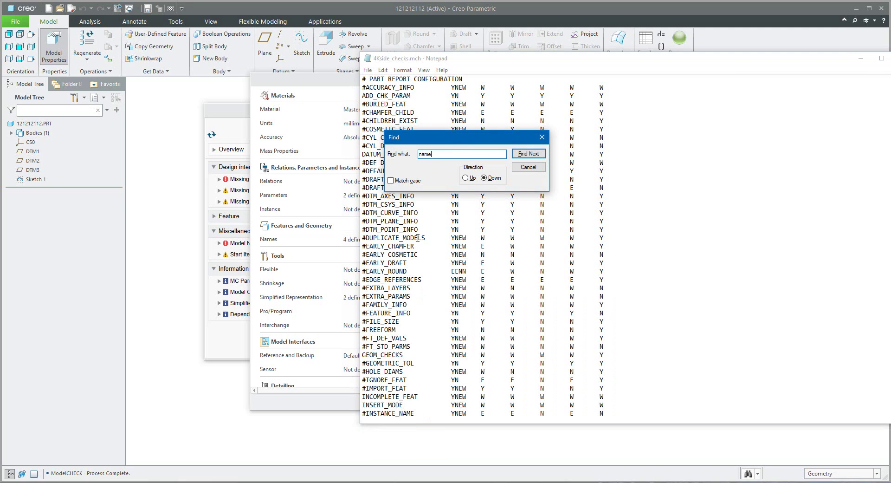
key(Return)
key(Return)
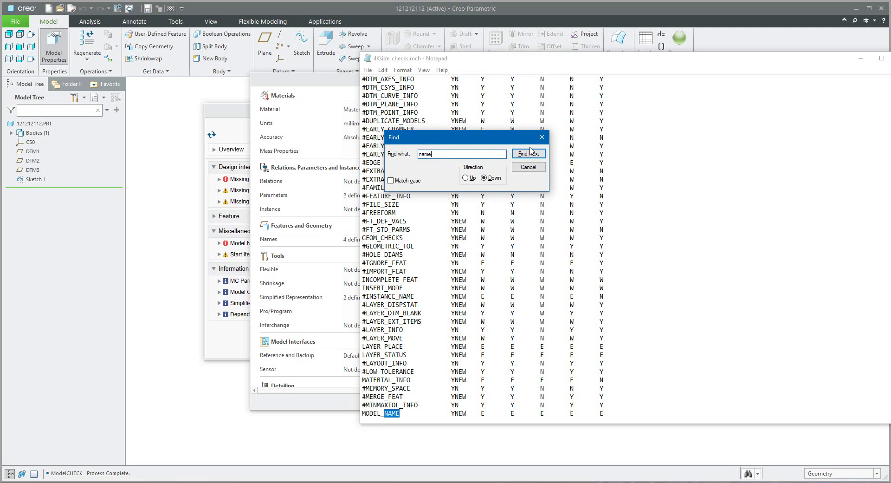
click(542, 137)
click(220, 114)
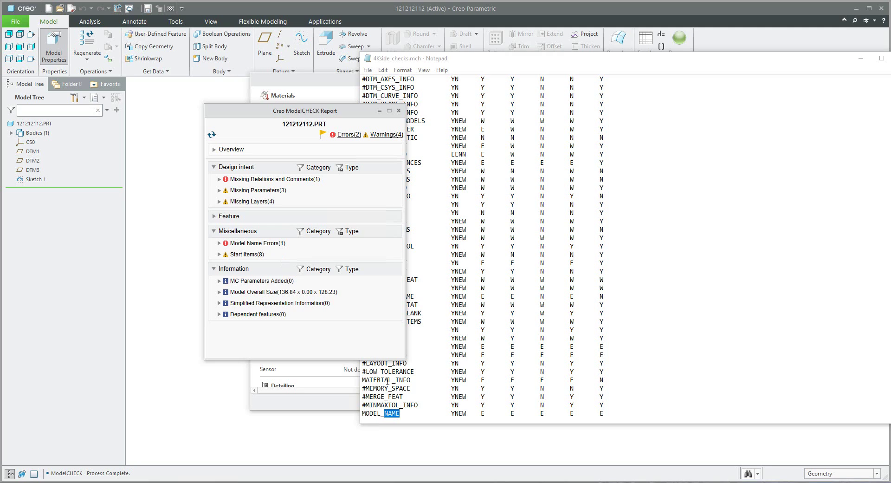
Look through the remaining part checks down to the drawing report section and mark the STD_DTL_SETUP check.
click(424, 412)
scroll(429, 383, down, 20)
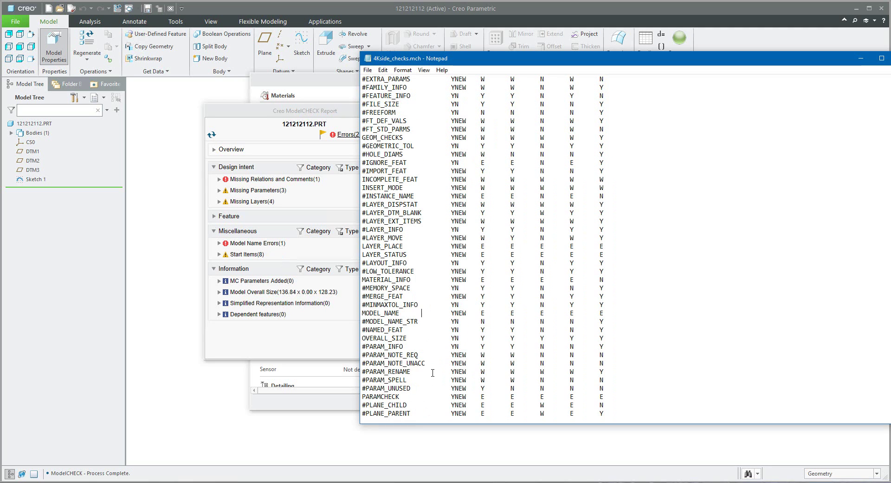
scroll(433, 363, down, 7)
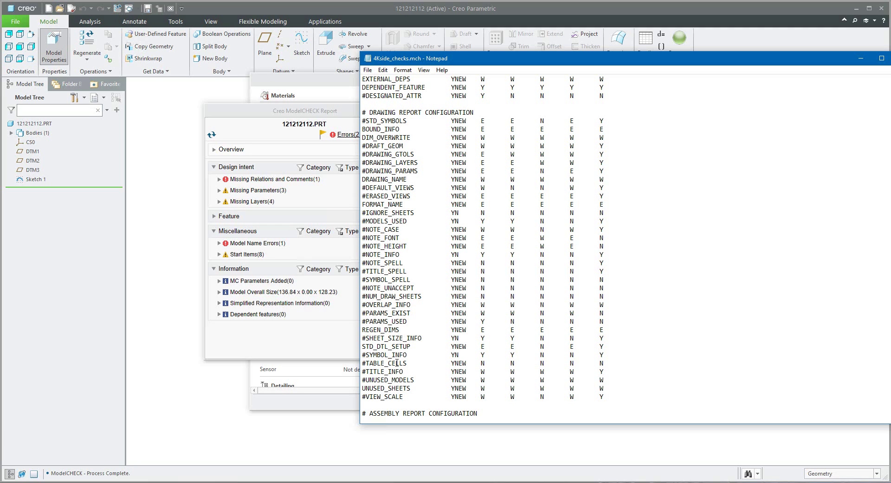
double_click(403, 347)
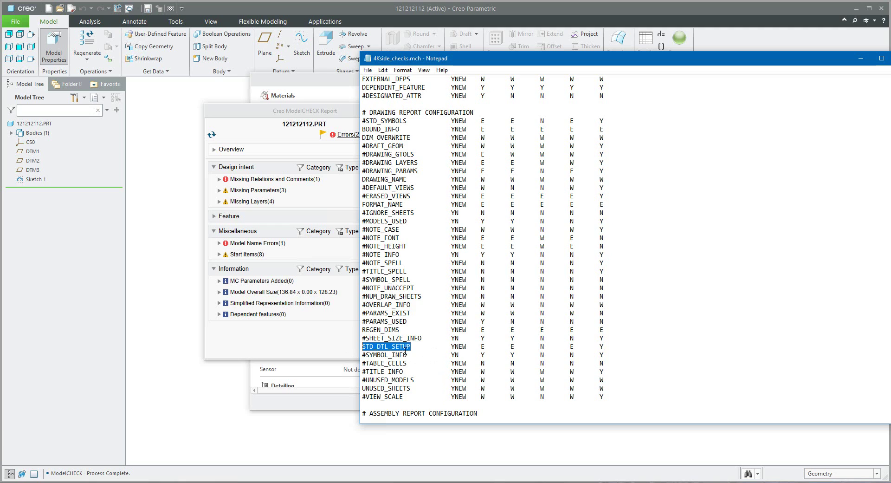
Return to the part checks, examine the RELATION_MISS, LAYER_PLACE and LAYER_STATUS entries, and close the check file.
scroll(429, 325, up, 5)
scroll(426, 295, up, 6)
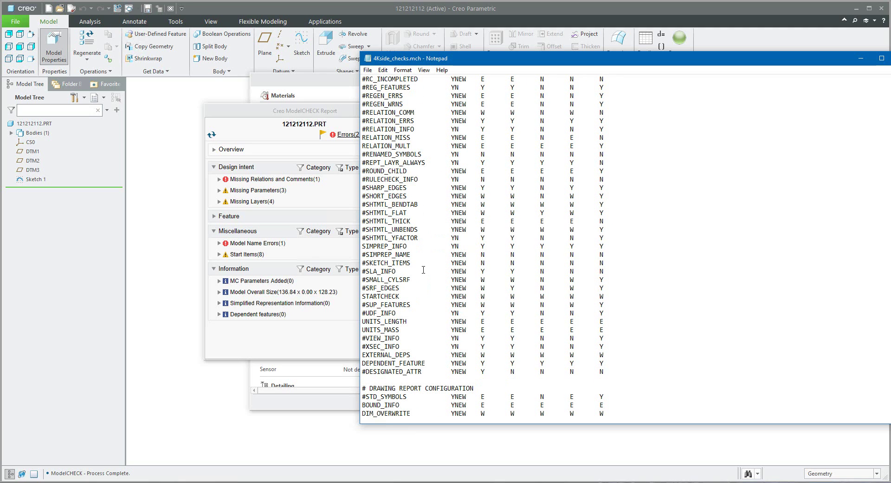
double_click(411, 136)
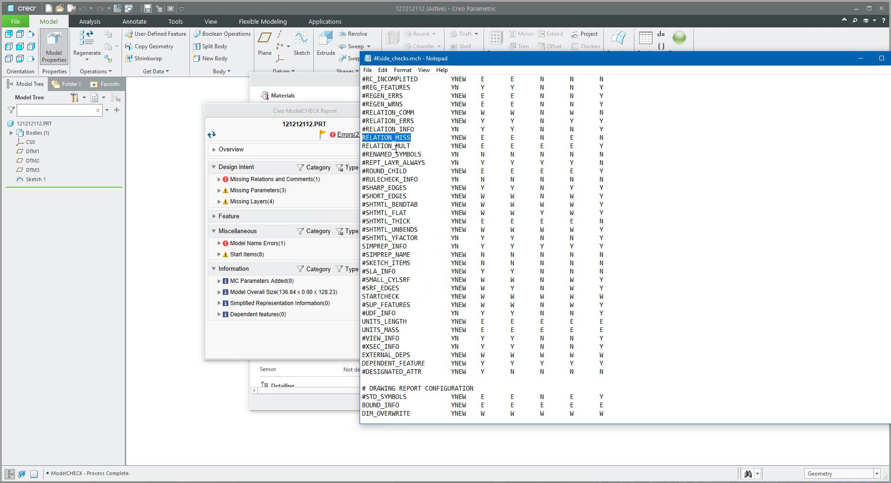
shift+click(410, 145)
scroll(415, 189, up, 11)
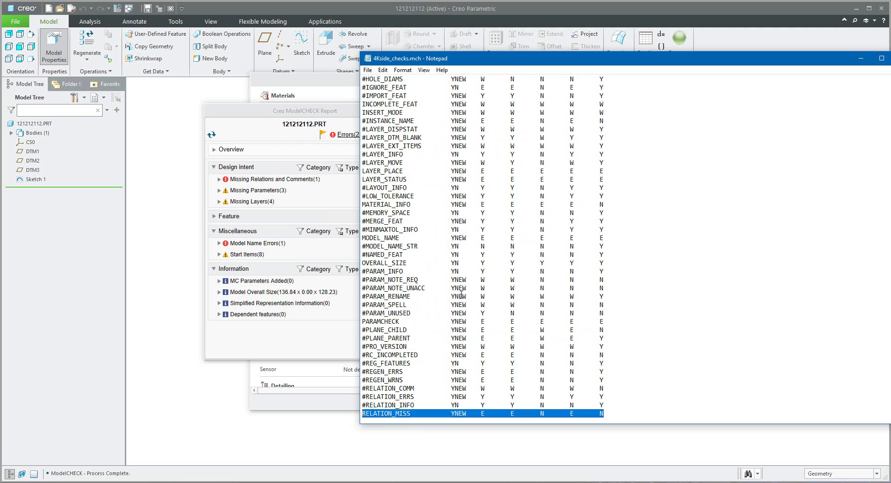
drag(408, 181, 341, 173)
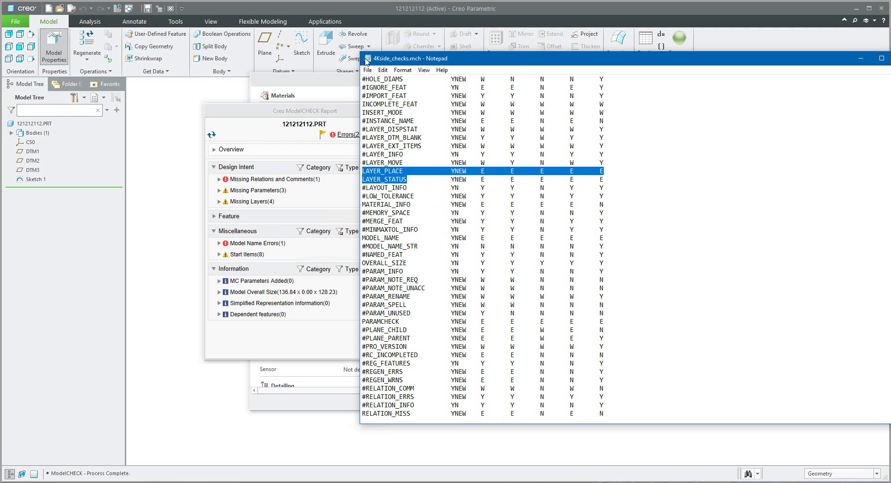
double_click(368, 59)
click(501, 208)
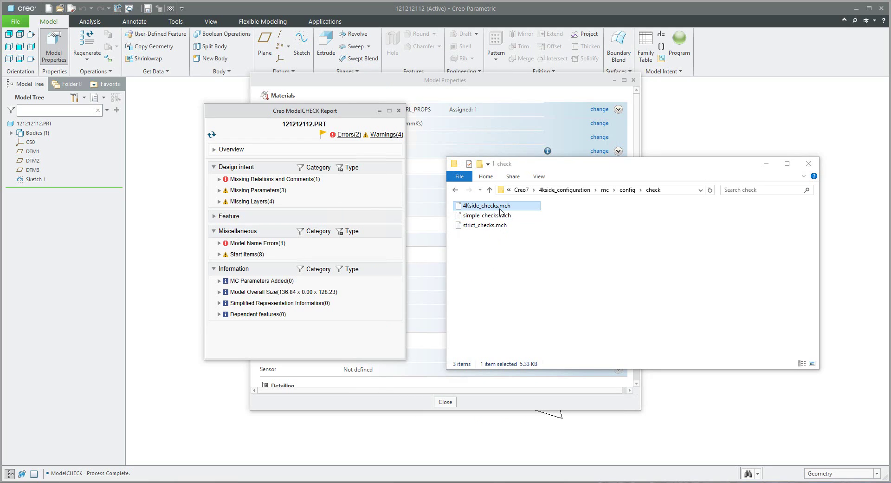
Open mm_4Kside.mcn from the constant folder inside config, read its constant values, and close the file.
click(228, 183)
click(480, 208)
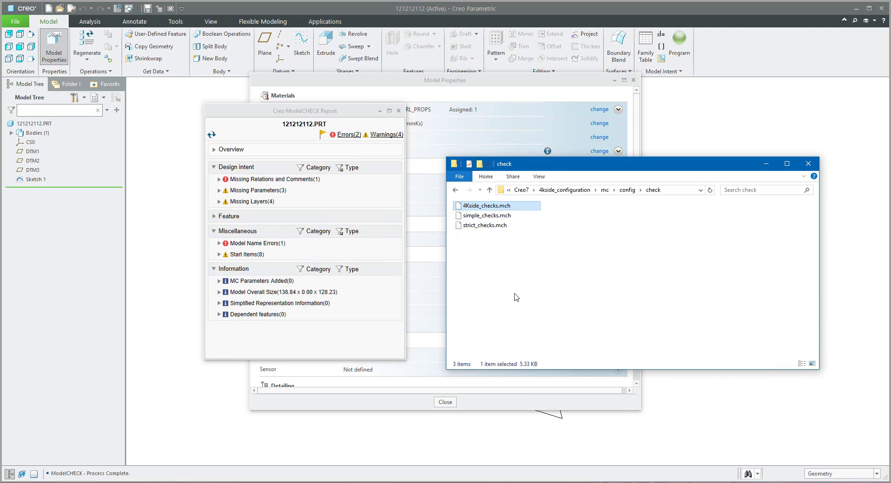
click(627, 190)
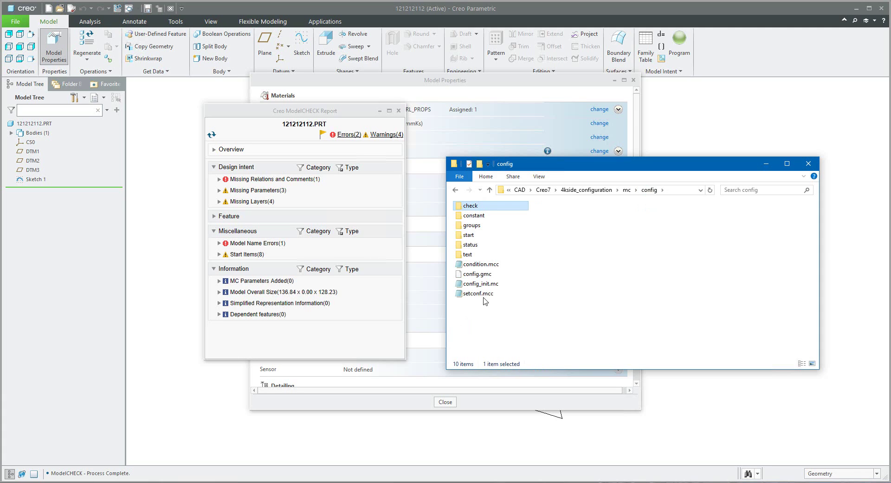
double_click(471, 216)
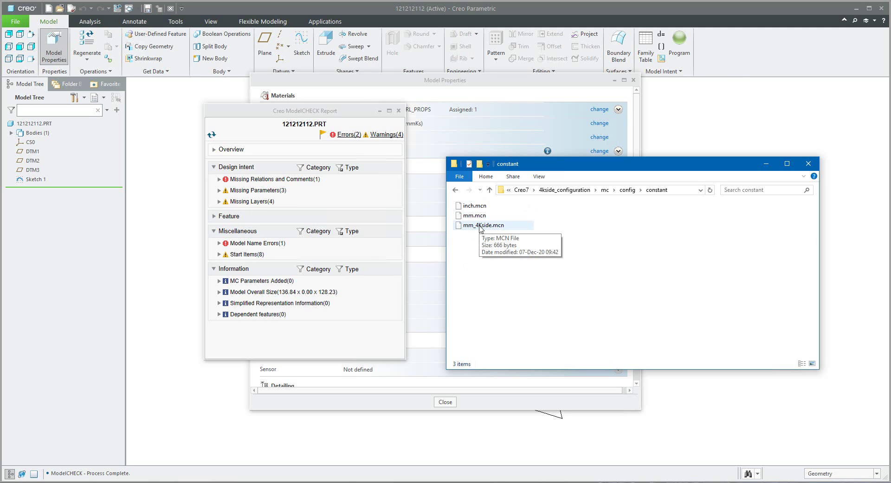
double_click(483, 225)
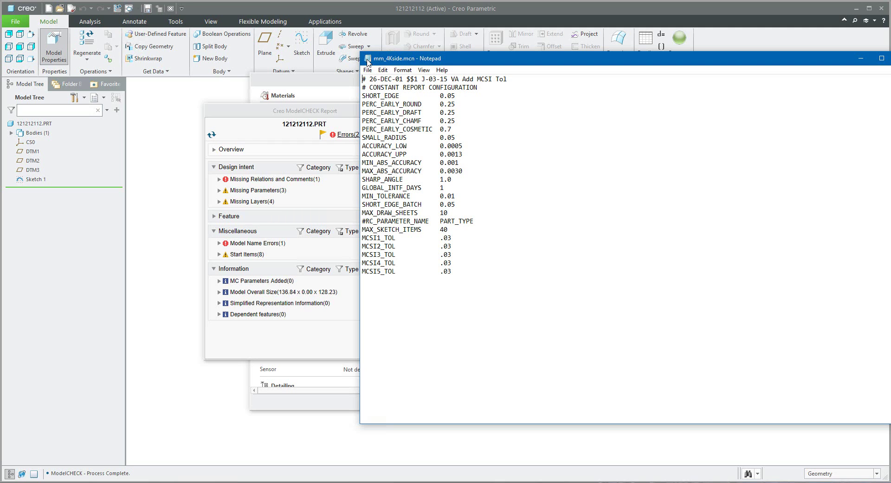
click(367, 62)
click(390, 129)
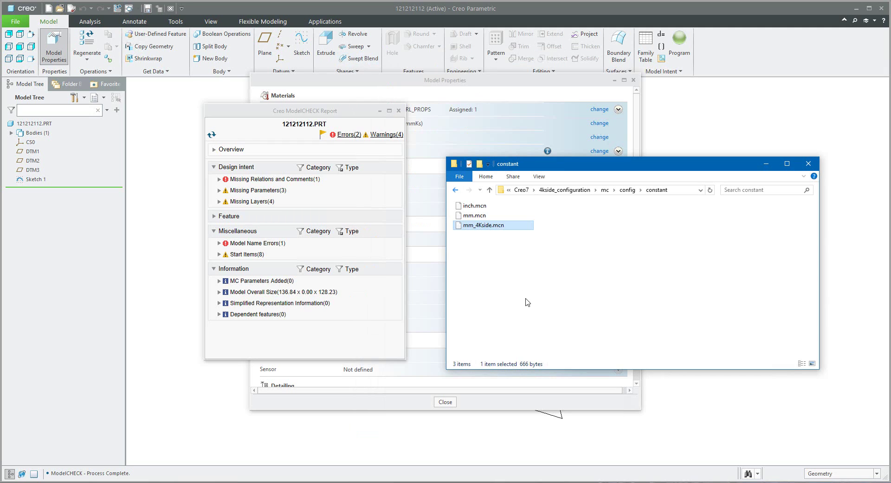
Look at the contents of the groups folder inside config and return to the config folder.
click(628, 190)
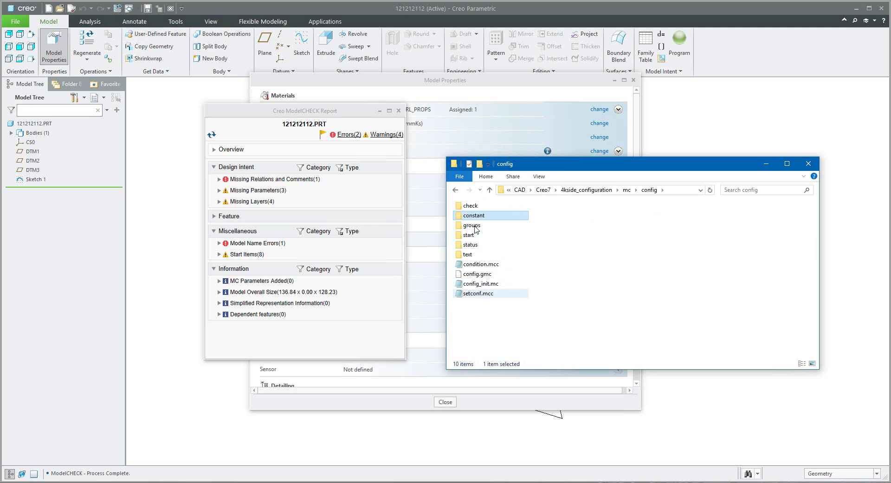
double_click(475, 227)
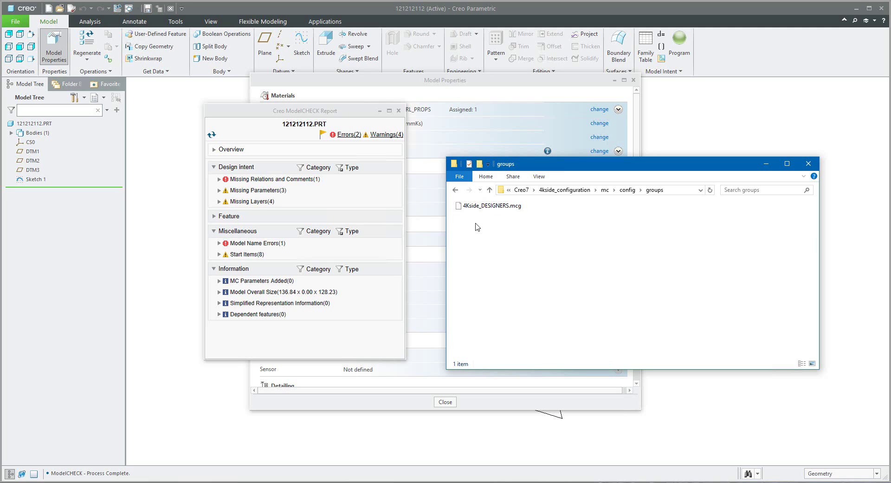
click(630, 191)
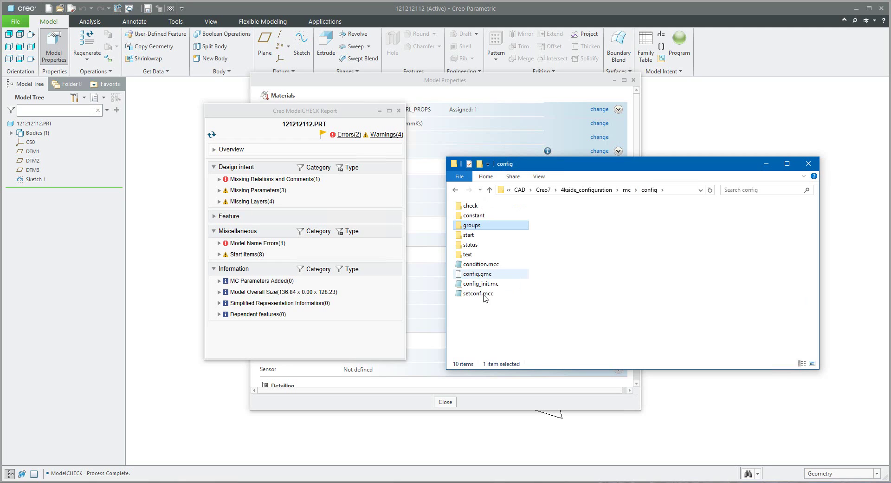
Open 4Kside_start.mcs from the start folder and move the ModelCHECK report beside it so both can be read.
double_click(467, 238)
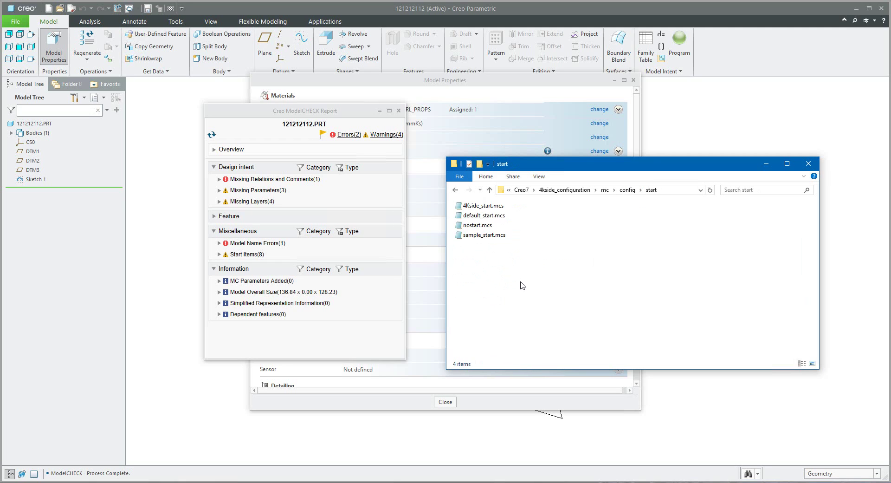
double_click(472, 207)
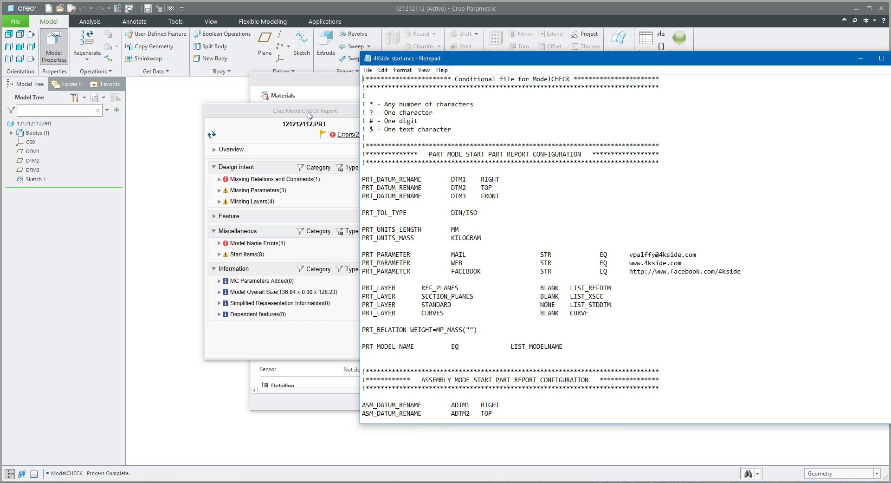
click(212, 111)
click(302, 117)
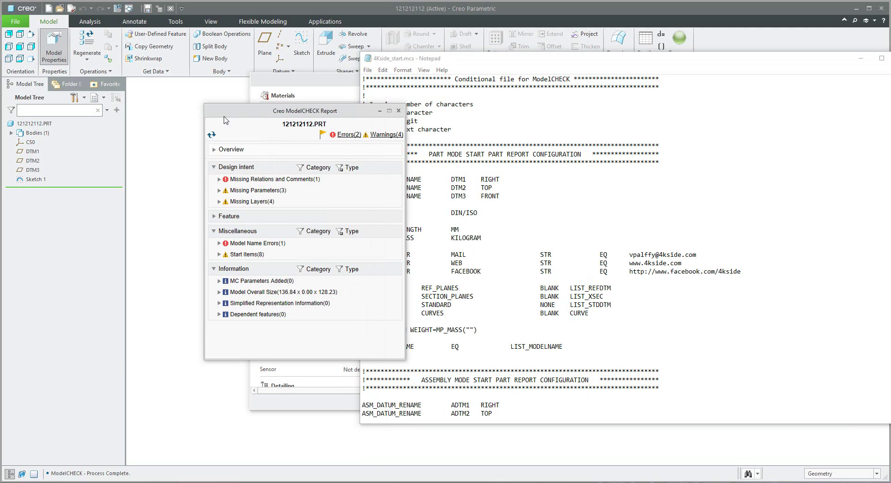
drag(301, 116, 207, 120)
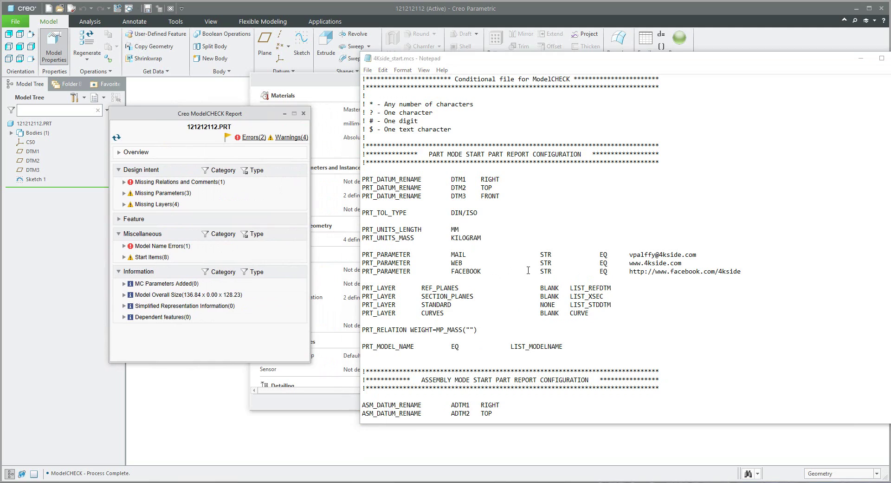
Read the wildcard definitions for *, # and $ at the beginning of 4Kside_start.mcs.
click(525, 255)
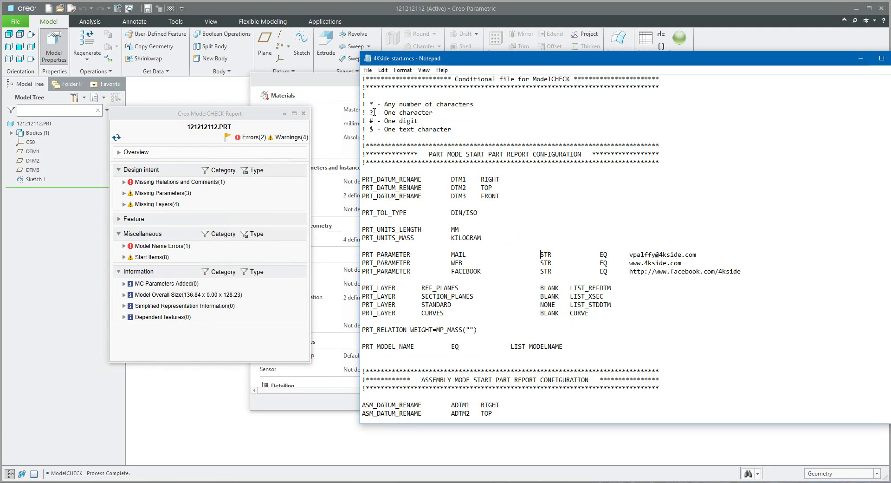
drag(370, 104, 375, 106)
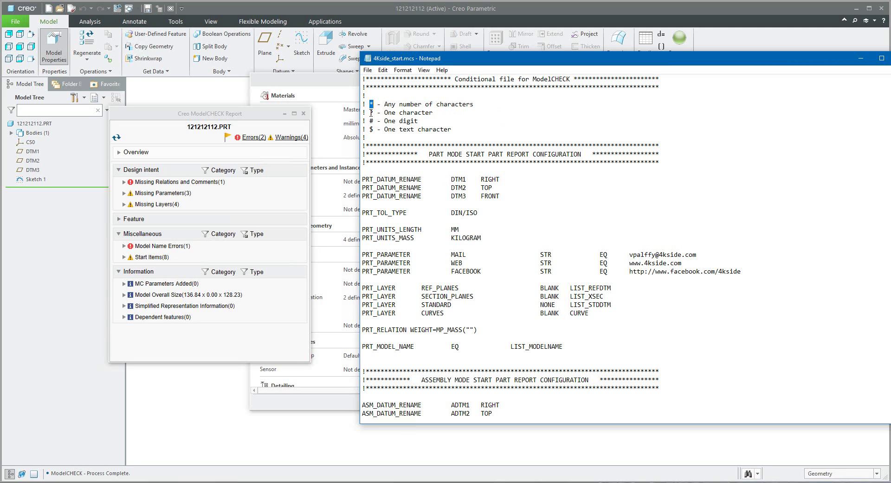
drag(371, 121, 378, 122)
drag(370, 129, 374, 129)
Compare the PRT_DATUM_RENAME entries of the part section with the ASM_DATUM_RENAME entries of the assembly section in 4Kside_start.mcs.
drag(421, 179, 361, 180)
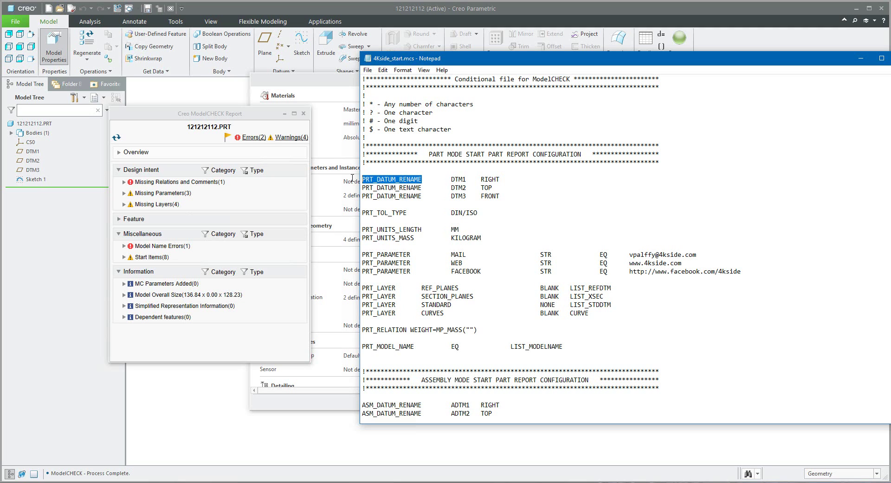
scroll(432, 276, down, 3)
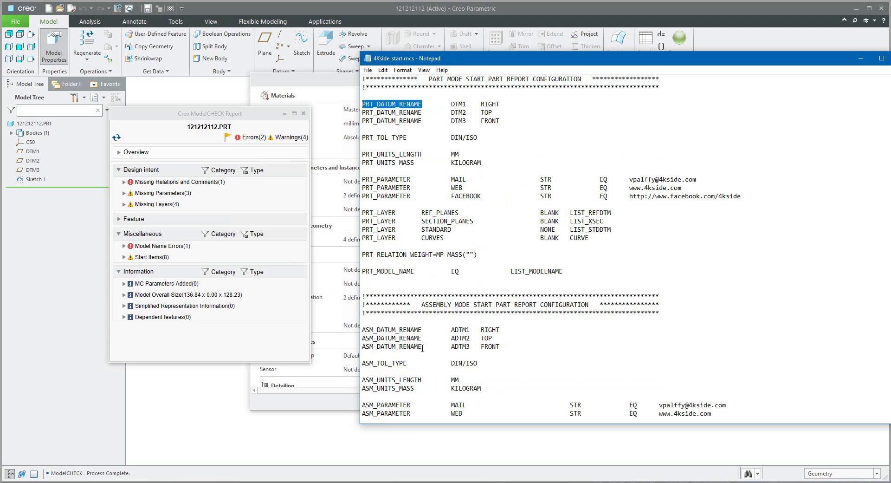
drag(422, 329, 362, 330)
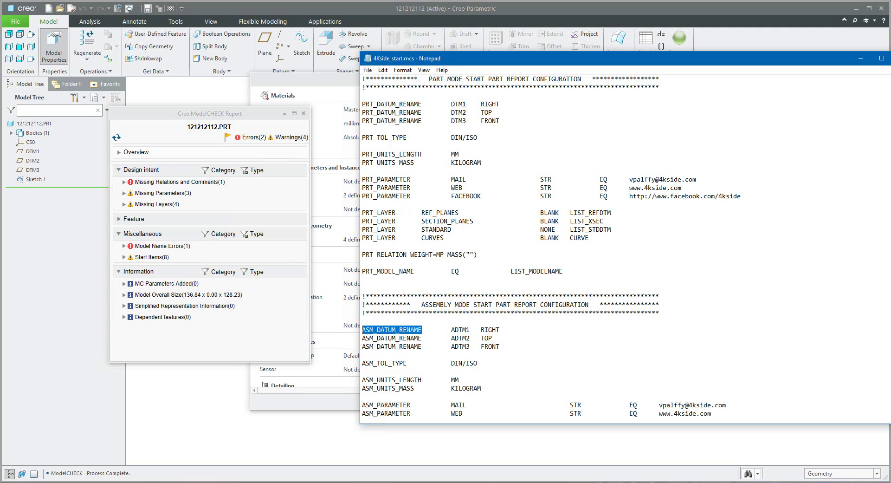
Read the PRT_TOL_TYPE entry and its DIN/ISO setting in the part section of 4Kside_start.mcs.
drag(408, 137, 388, 138)
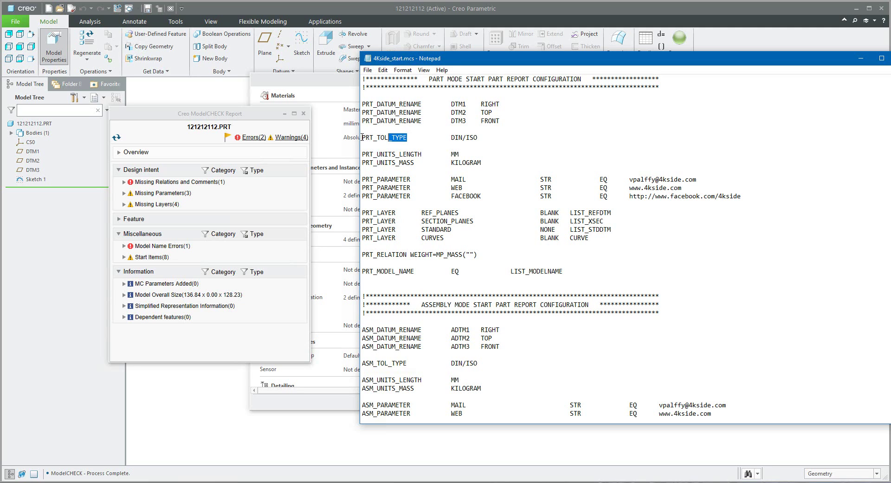
key(shift+Home)
key(End)
key(shift+Left)
key(shift+Left)
key(shift+Left)
key(shift+Left)
key(shift+Left)
key(shift+Left)
key(shift+Left)
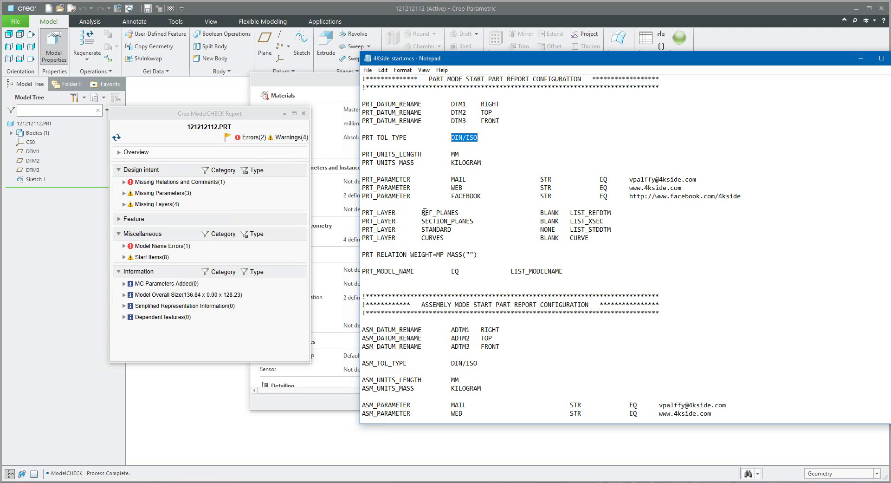
Trace the REF_PLANES layer rule from LIST_REFDTM to the text/DTM_LAYER.txt list file entry, and close 4Kside_start.mcs.
drag(422, 213, 460, 213)
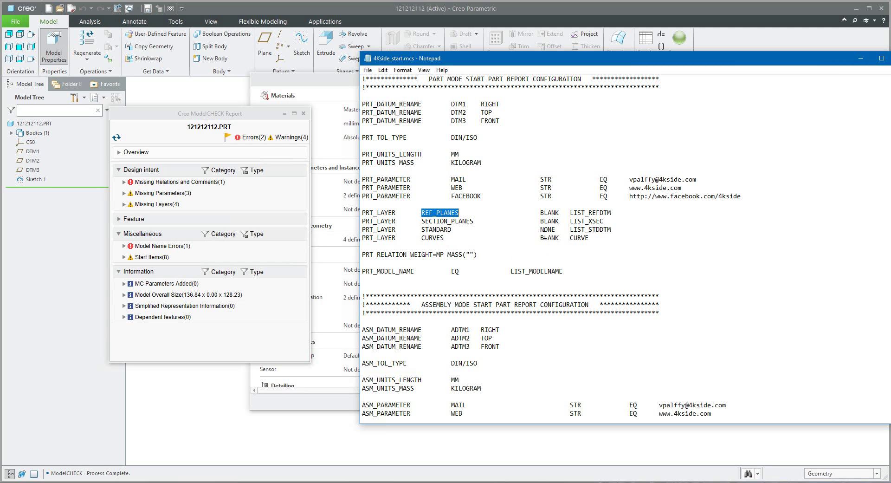
drag(545, 222, 609, 212)
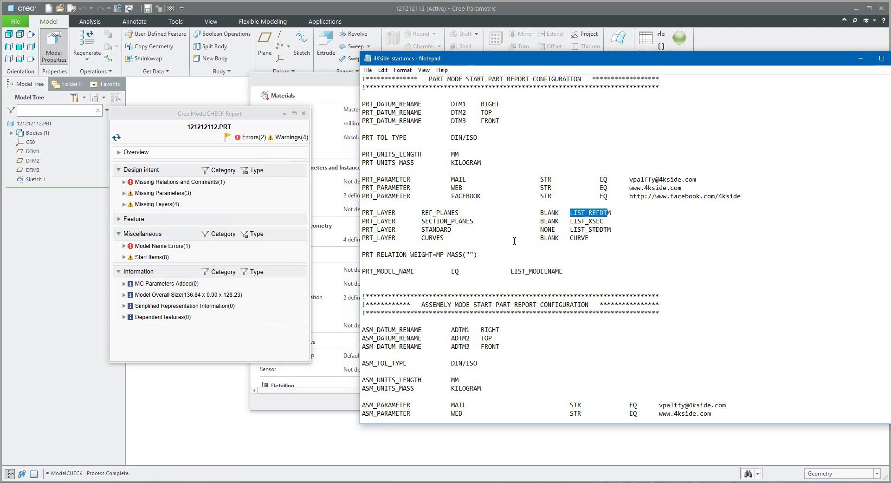
scroll(511, 229, down, 12)
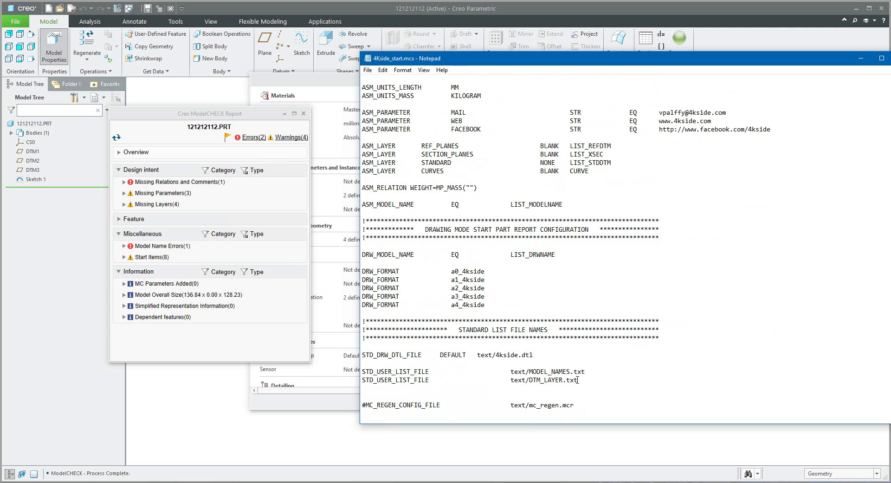
drag(579, 381, 511, 381)
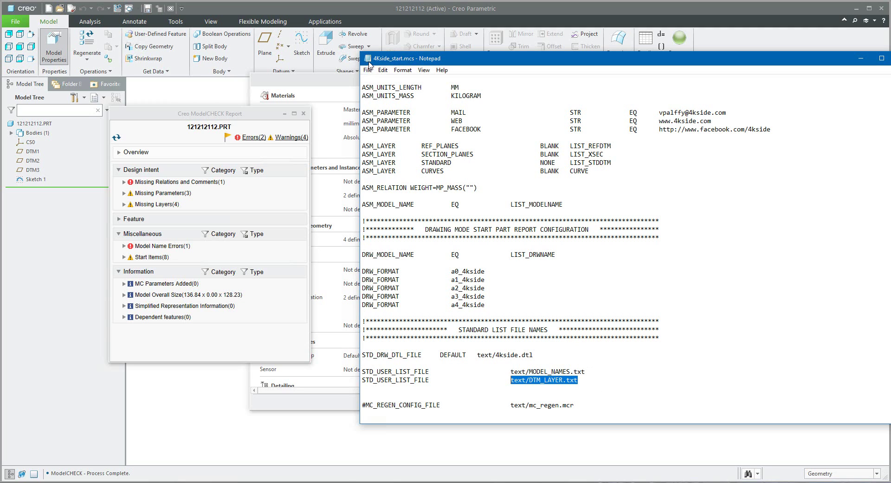
key(alt+F4)
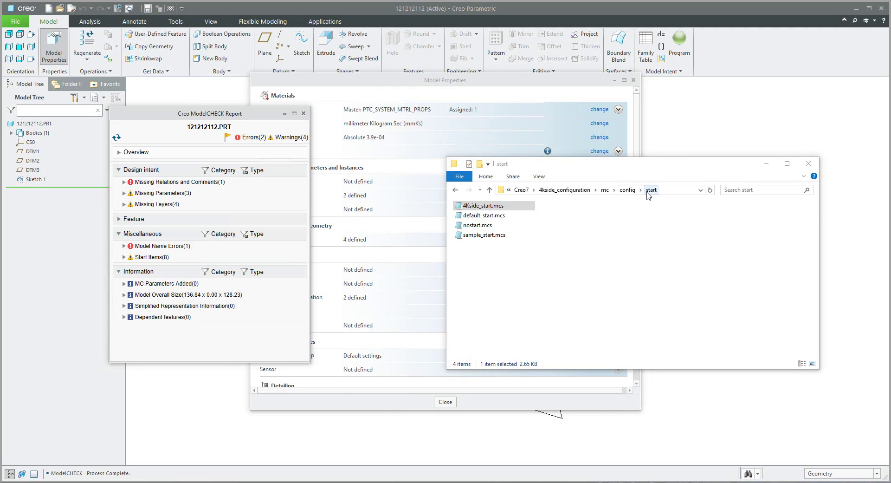
Open MODEL_NAMES.txt from the text folder inside config, read its model and drawing name patterns, and close the file.
click(628, 190)
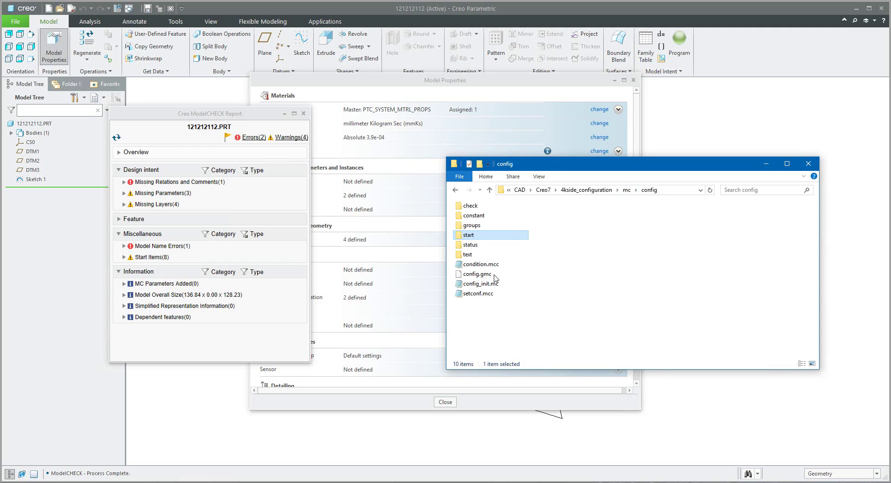
double_click(469, 255)
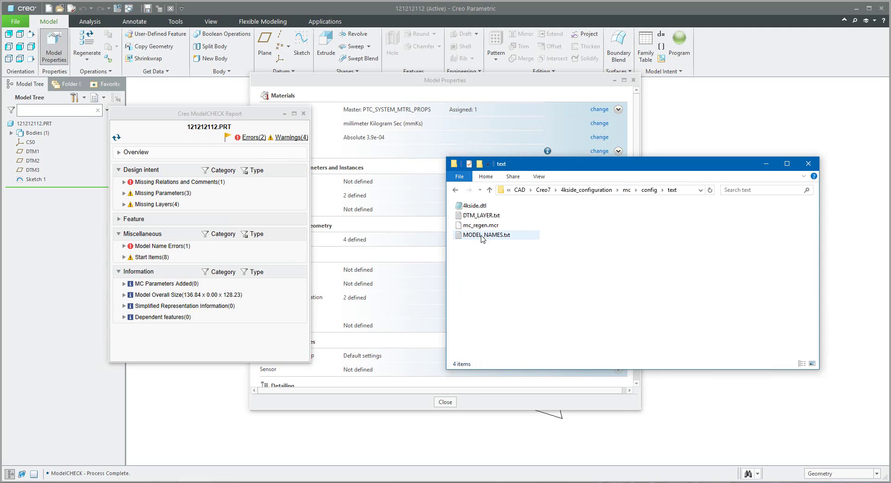
double_click(483, 236)
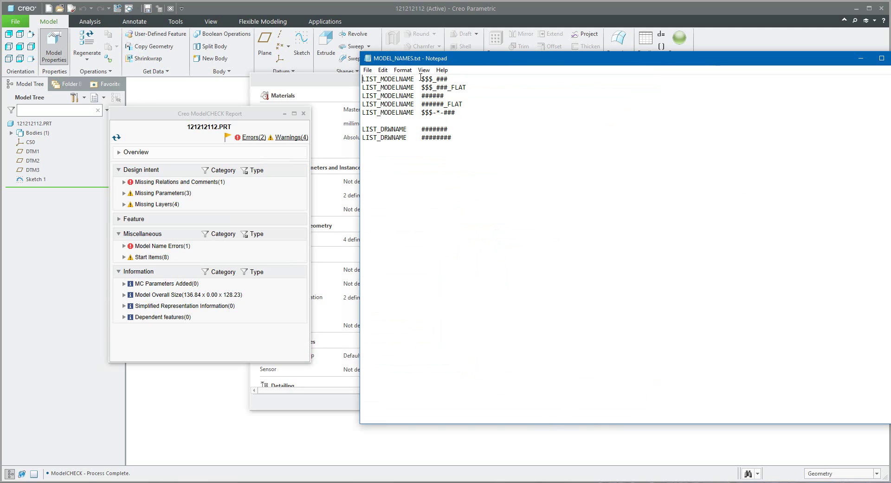
drag(422, 79, 448, 148)
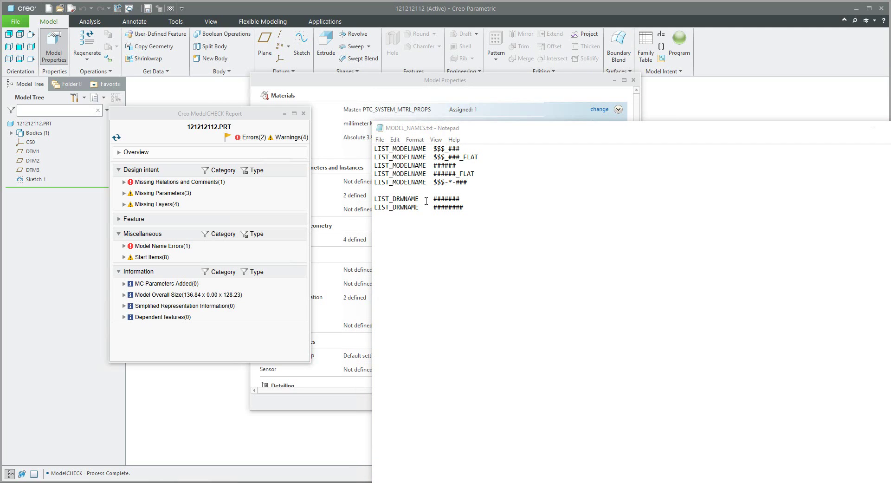
double_click(383, 132)
Open DTM_LAYER.txt, read its LIST_STDDTM, LIST_REFDTM and LIST_XSEC entries, and close the file.
double_click(481, 216)
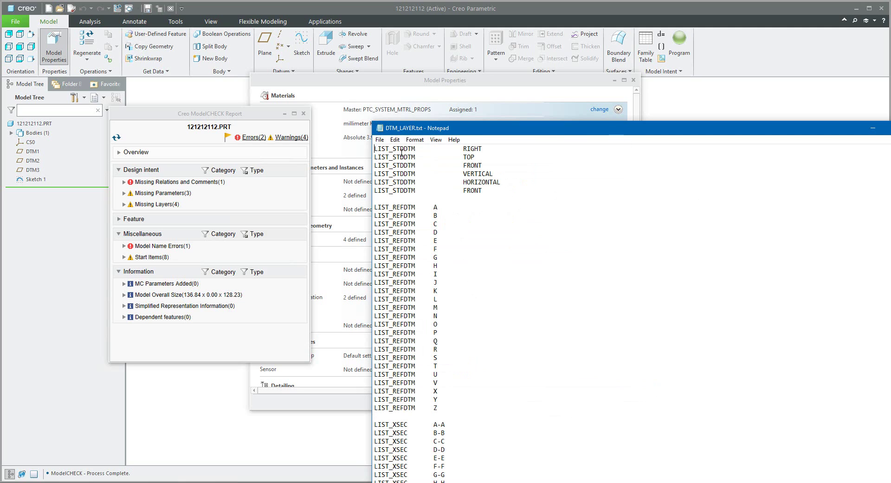
drag(416, 148, 374, 148)
scroll(462, 334, down, 6)
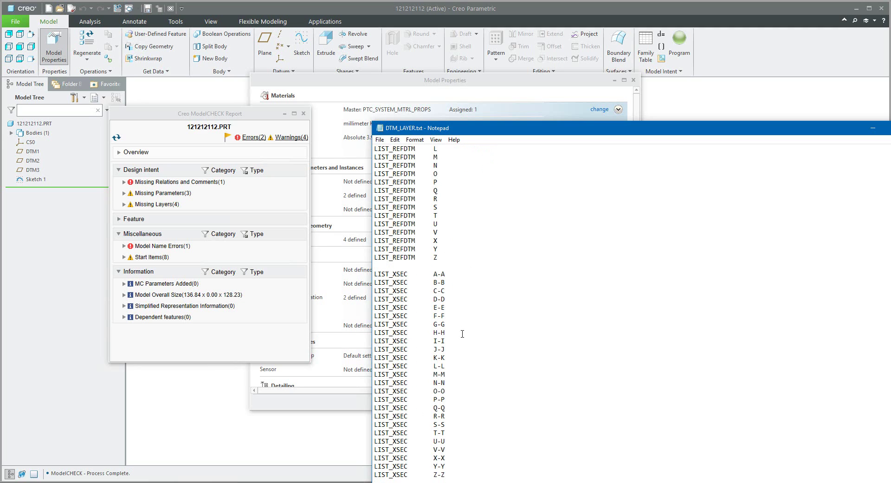
double_click(380, 129)
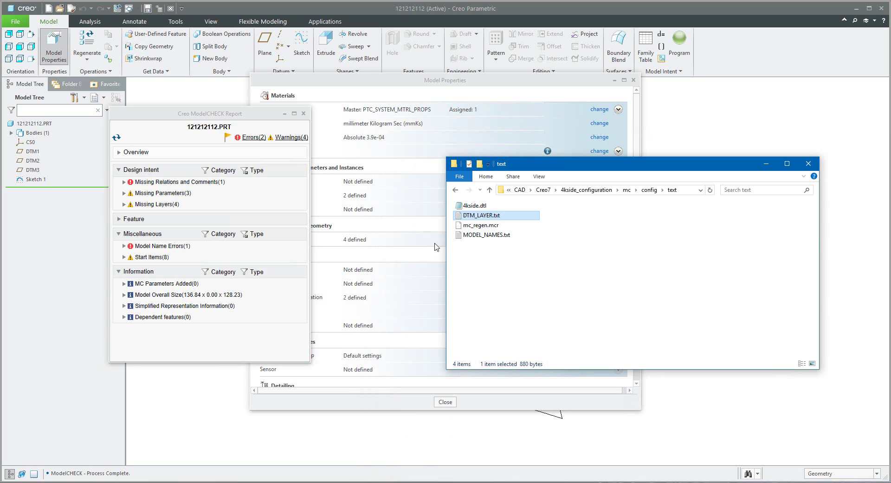
Reopen 4Kside_start.mcs from the start folder and reread the REF_PLANES layer rule with its LIST_REFDTM reference.
click(649, 190)
double_click(476, 235)
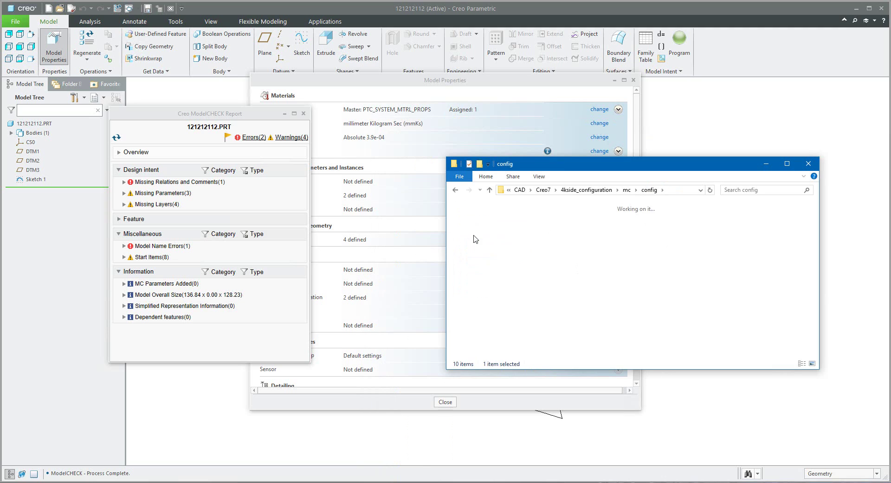
double_click(479, 207)
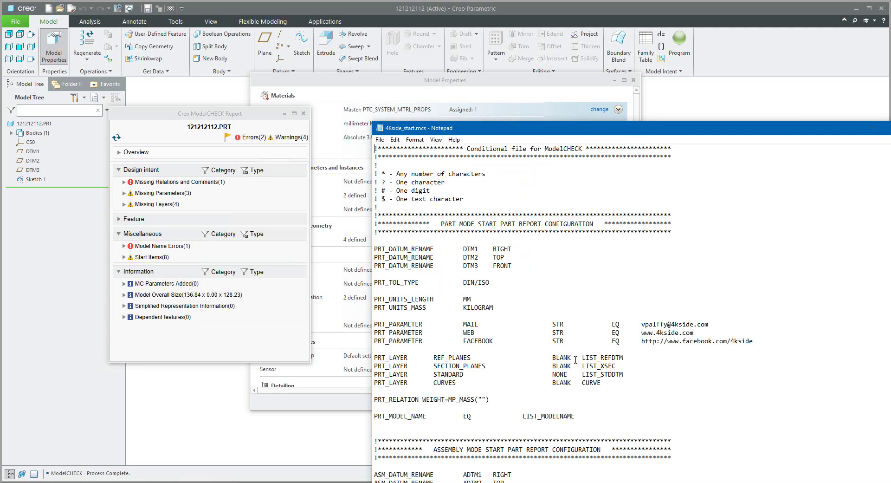
drag(437, 357, 463, 357)
drag(583, 358, 628, 358)
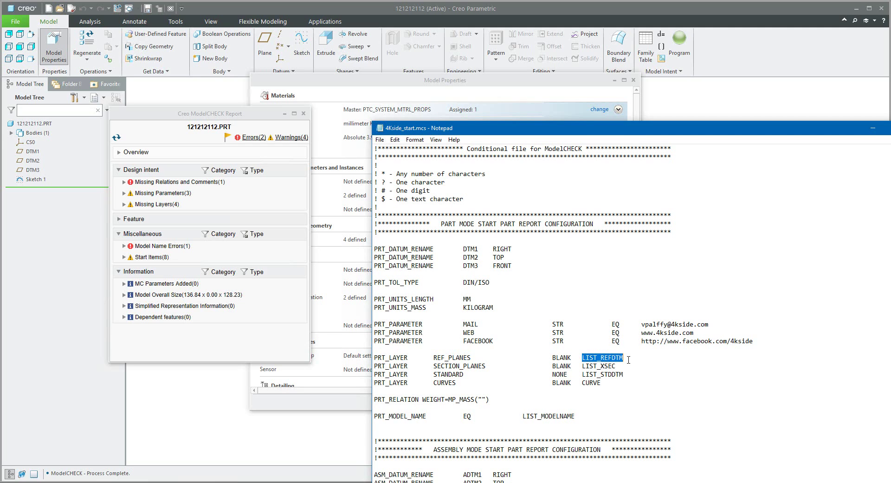
Read the PRT_RELATION weight rule and the PRT_MODEL_NAME rule in the part section of 4Kside_start.mcs.
drag(549, 124, 533, 46)
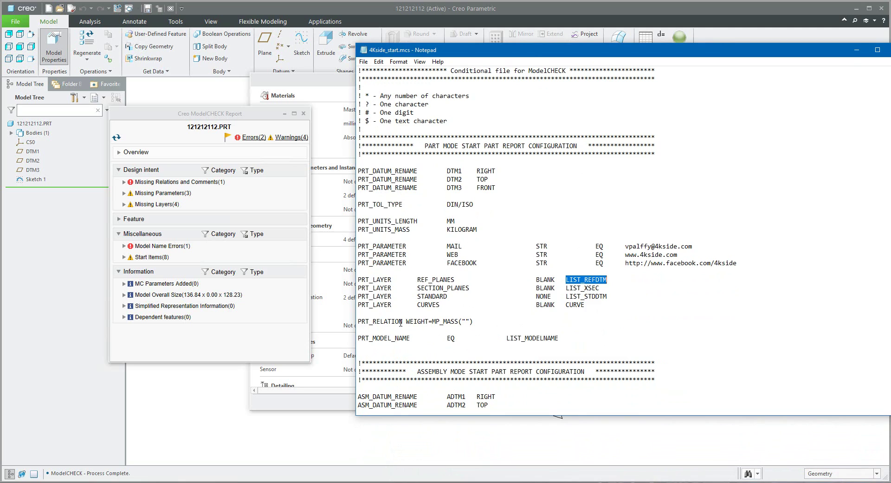
drag(472, 320, 364, 321)
drag(561, 338, 353, 339)
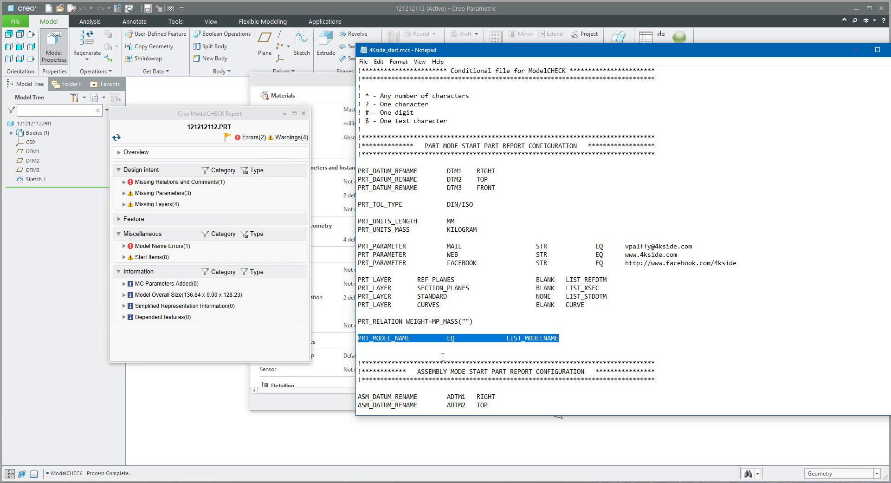
Read the assembly section and the drawing section's DRW_MODEL_NAME and DRW_FORMAT entries, and close 4Kside_start.mcs.
scroll(442, 345, down, 8)
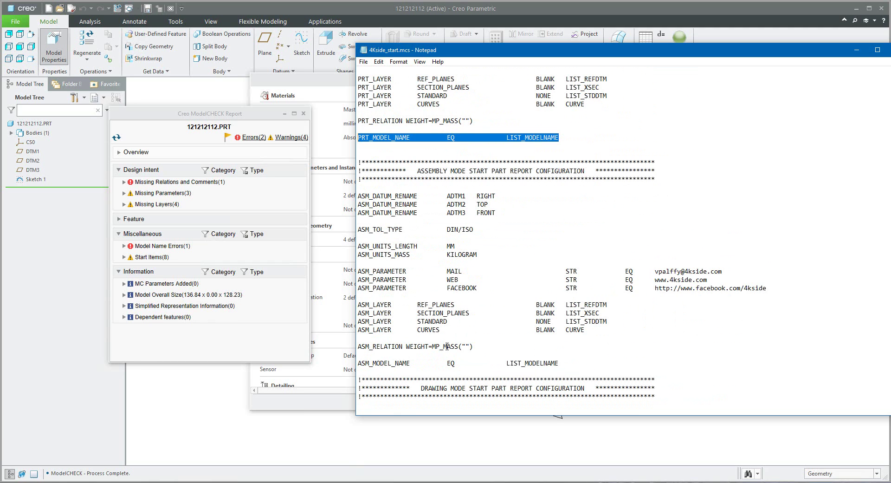
drag(373, 196, 357, 196)
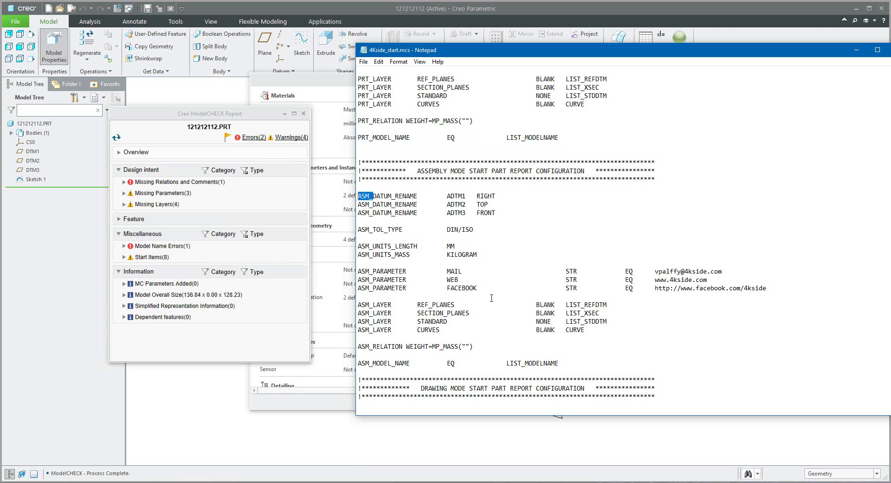
scroll(491, 298, down, 7)
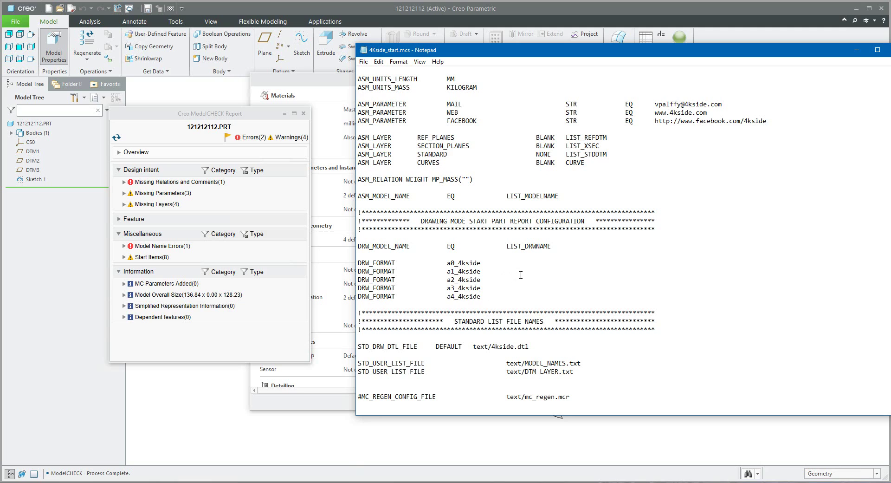
drag(548, 246, 346, 244)
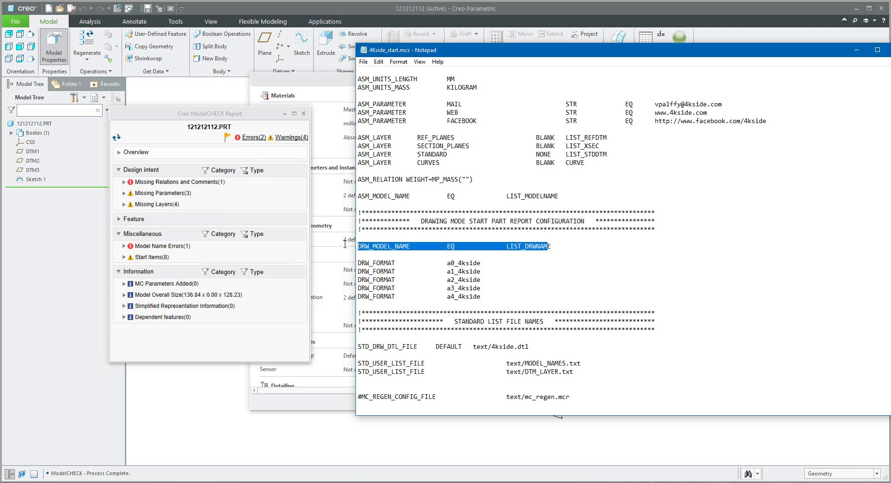
drag(395, 263, 354, 263)
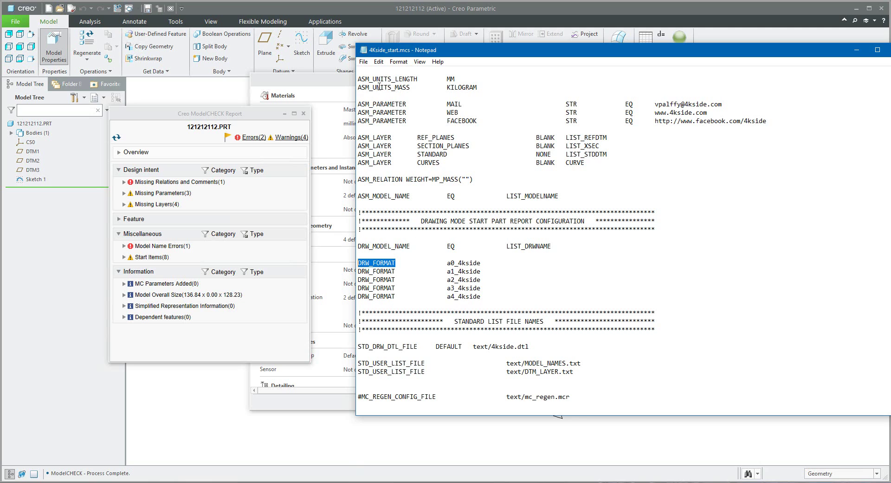
double_click(363, 52)
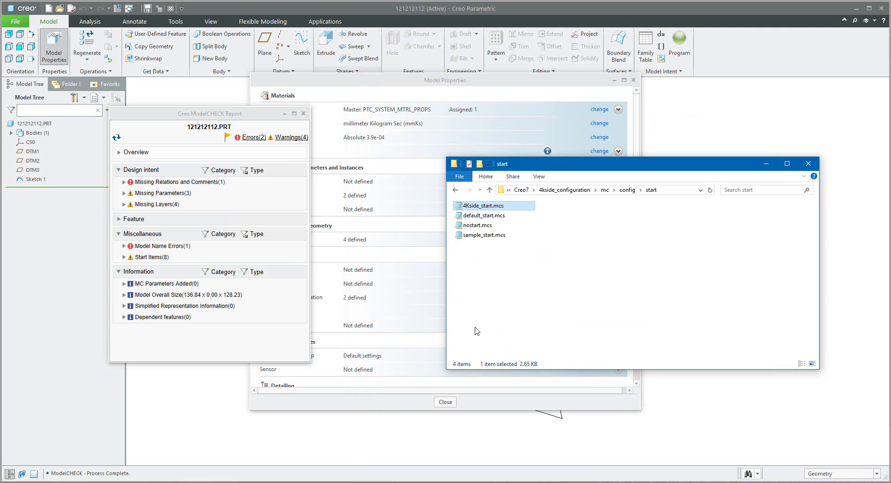
Return to the config folder, and close the file browser, the Model Properties dialog and the ModelCHECK report.
click(627, 190)
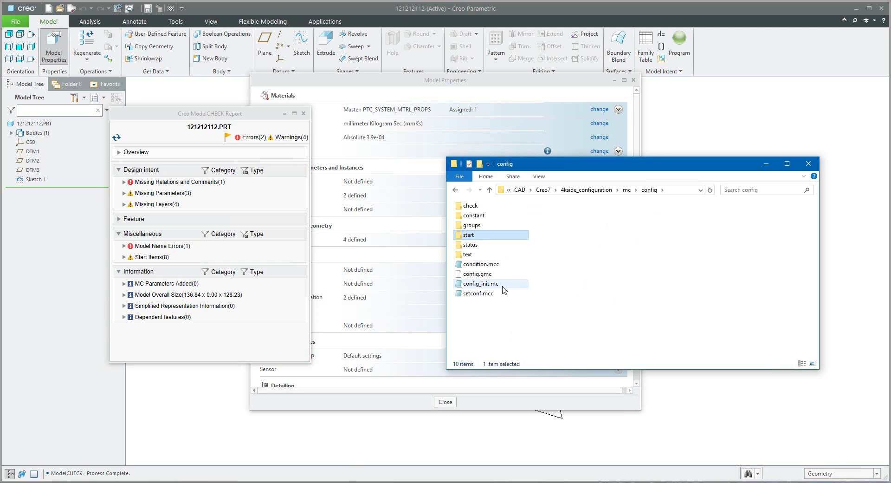
click(809, 163)
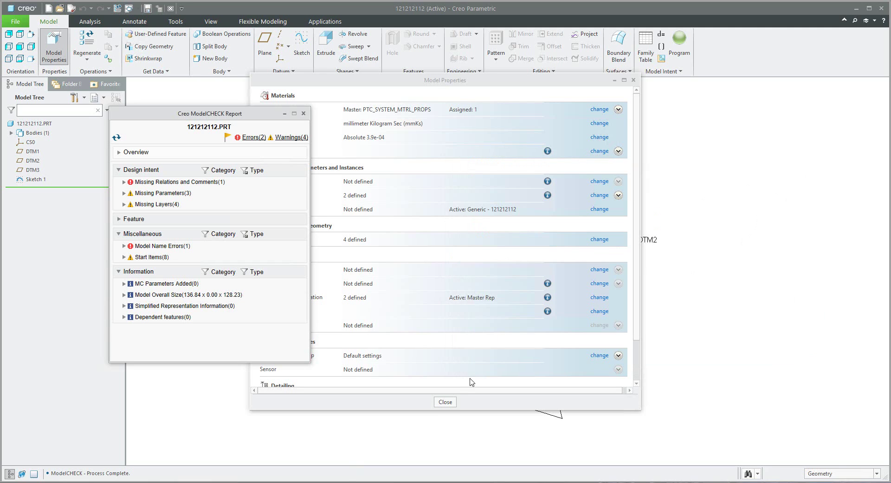
click(448, 401)
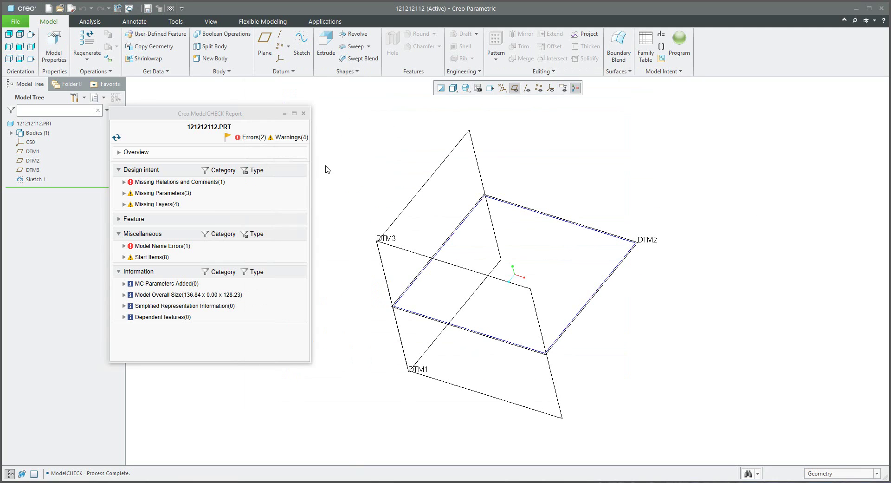
click(303, 114)
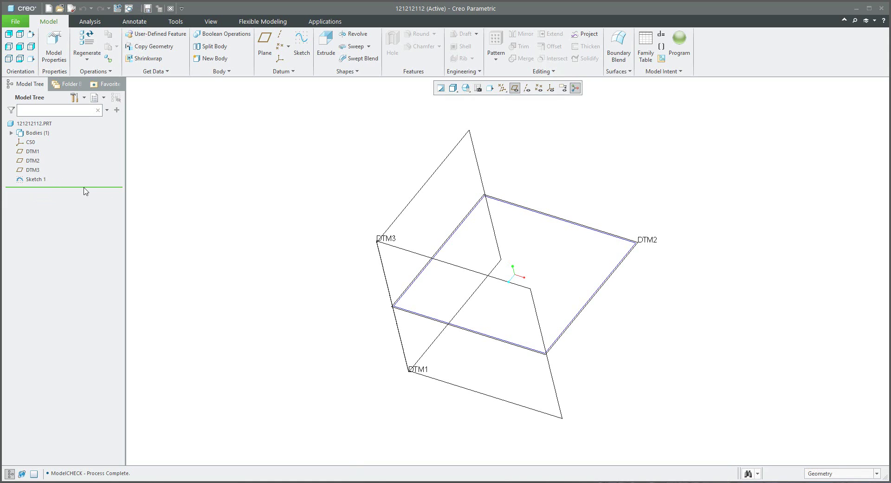
Run ModelCHECK Interactive on 121212112.PRT and expand the Missing Relations and Comments result under Design intent.
click(19, 22)
mouse_move(35, 160)
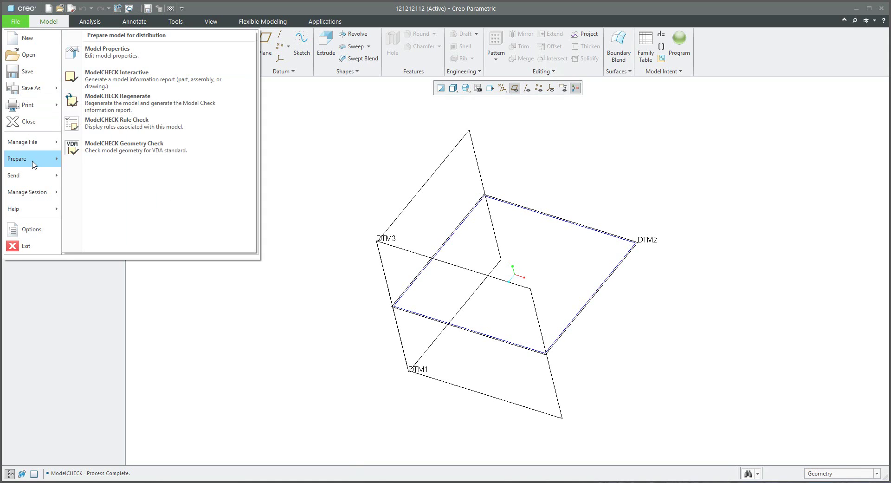
click(117, 76)
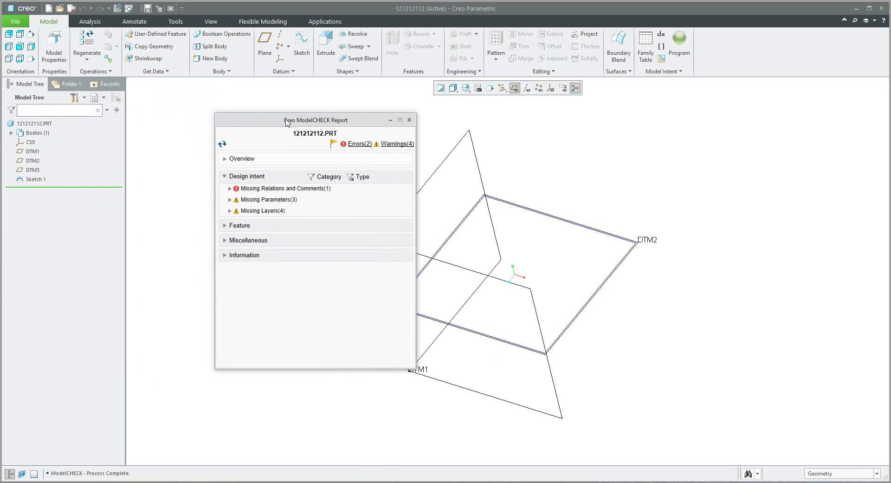
click(266, 192)
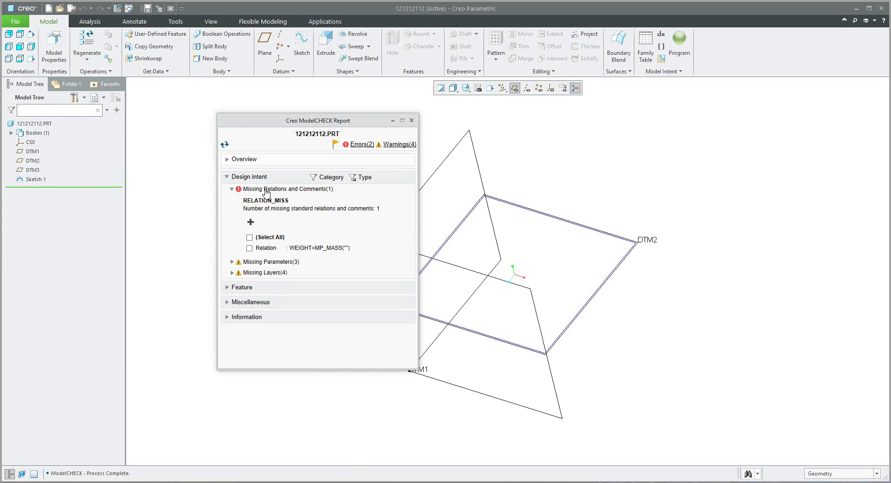
Add the missing relation WEIGHT=MP_MASS("") and the missing parameters FACEBOOK, MAIL and WEB to the part from the ModelCHECK report.
click(250, 238)
click(250, 222)
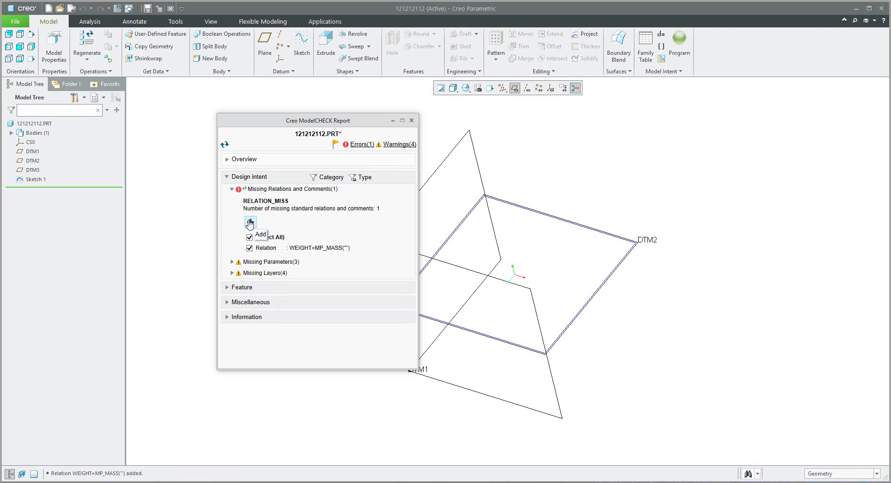
click(260, 265)
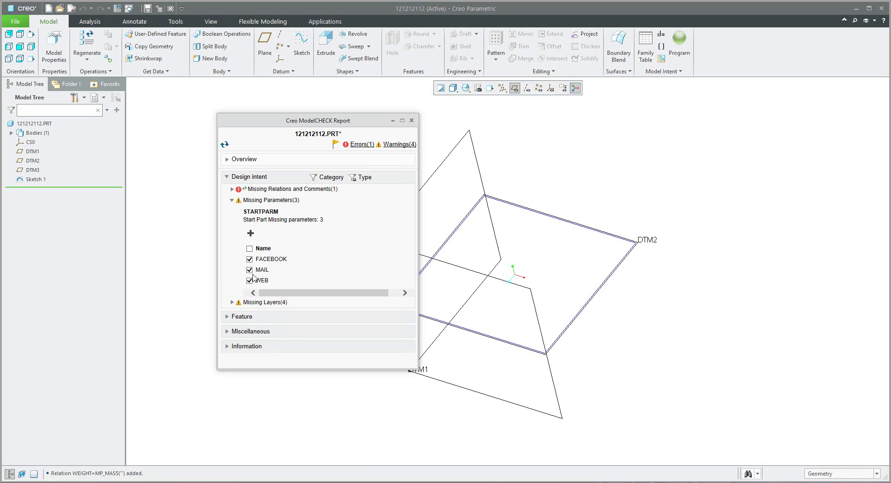
click(251, 233)
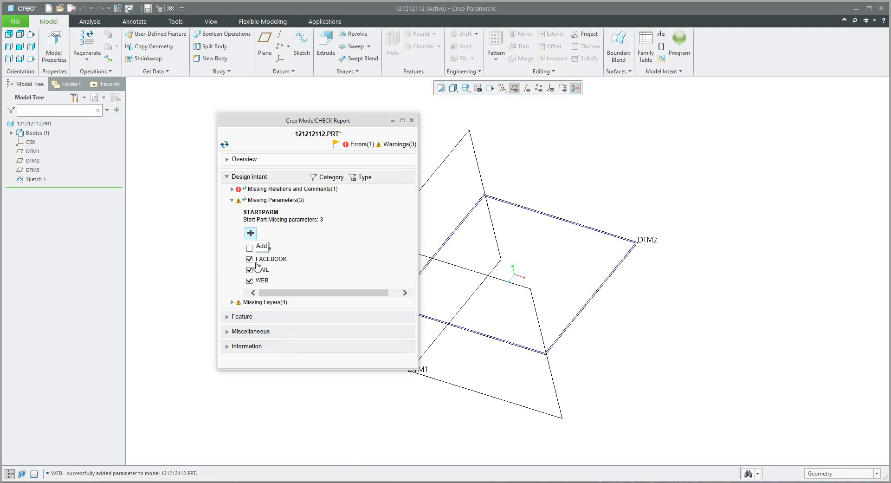
Add the missing layers CURVES, REF_PLANES, SECTION_PLANES and STANDARD to the part, expand the Information results, and close the ModelCHECK report.
click(259, 302)
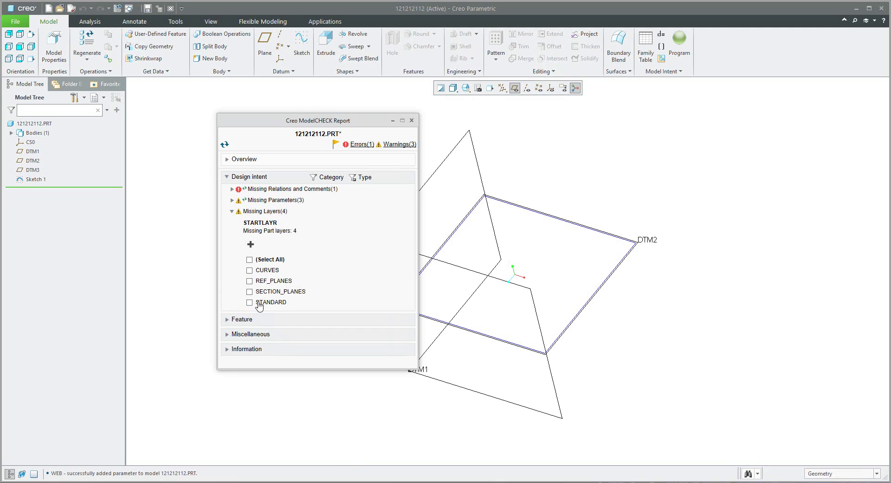
click(250, 260)
click(251, 244)
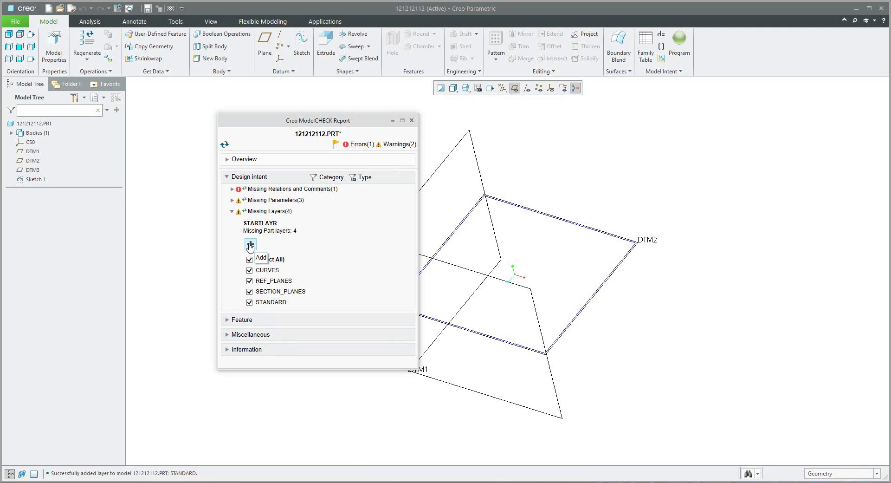
click(245, 351)
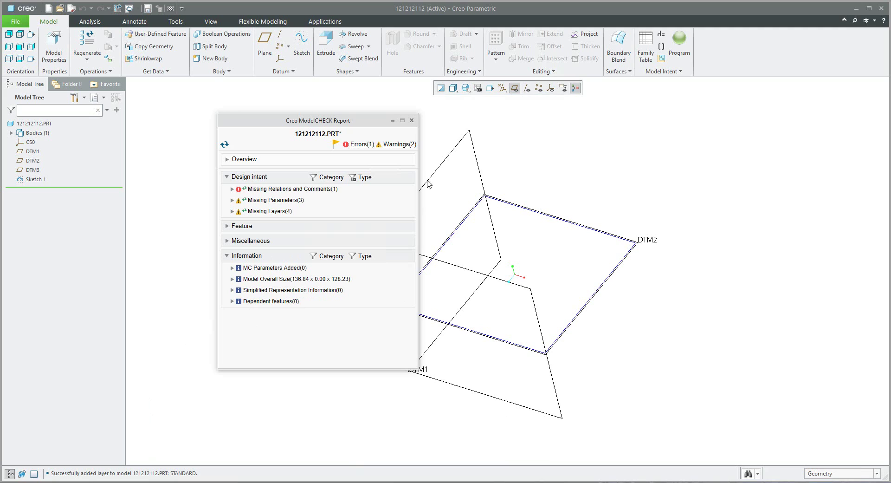
click(412, 121)
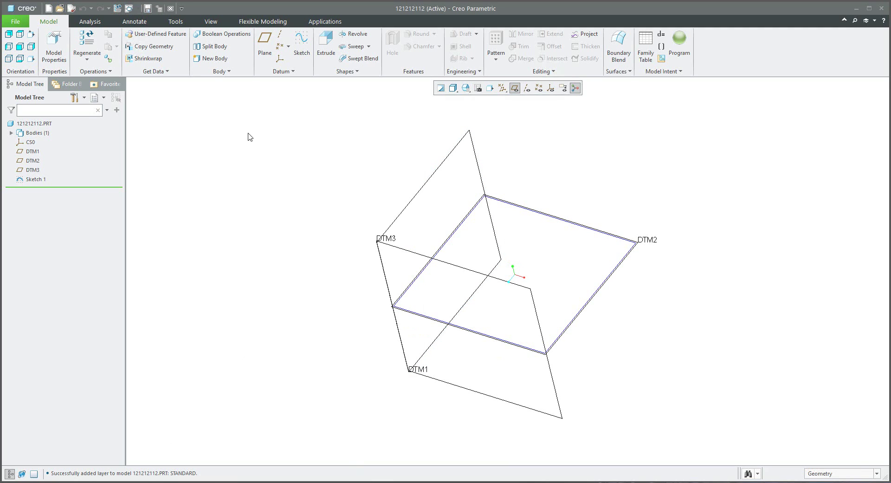
Create a datum plane offset about 76.6 from DTM1 and name it A-A.
click(264, 44)
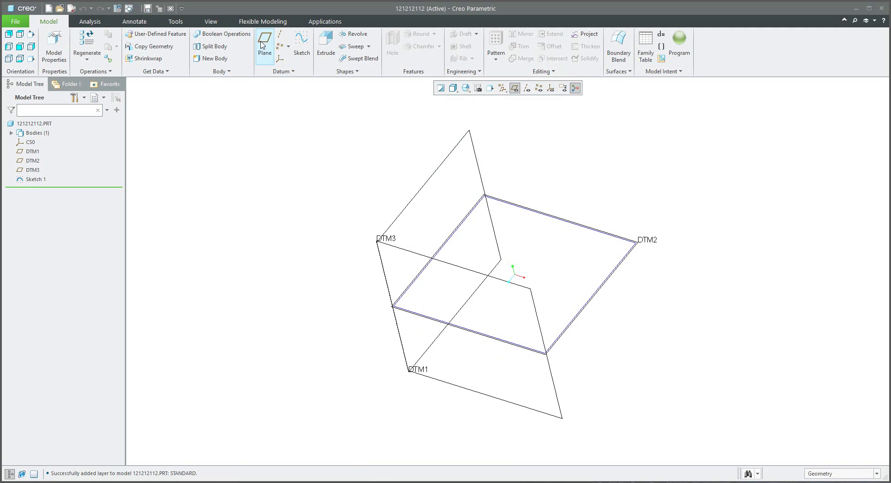
click(433, 176)
drag(424, 247, 354, 225)
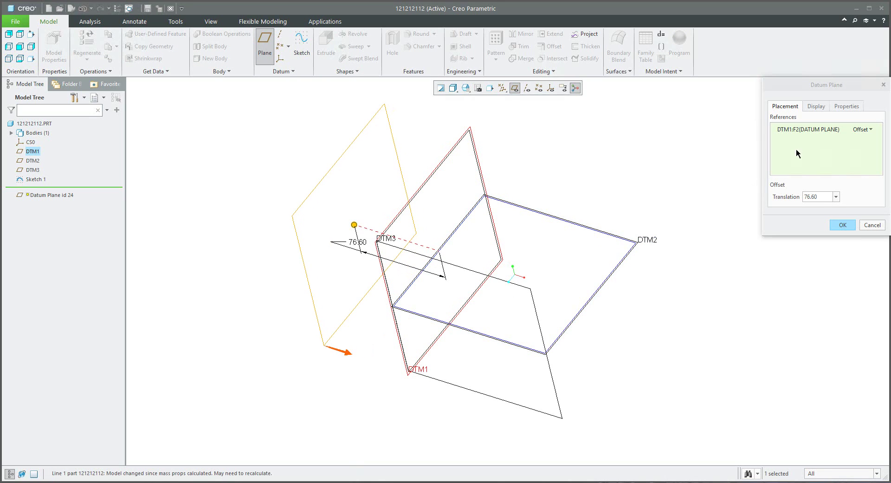
click(848, 106)
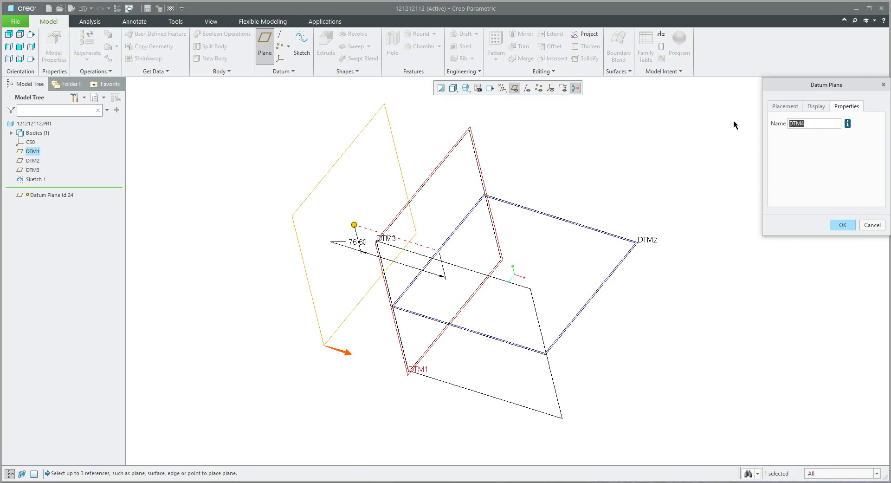
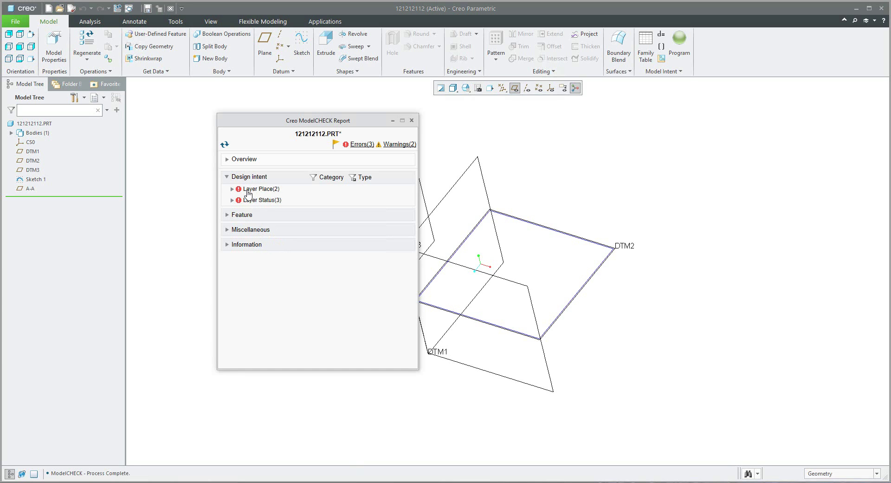
Expand the Layer Place result under Design intent and read the SECTION_PLANES rule with its LIST_XSEC reference in start\4Kside_start.mcs.
click(249, 191)
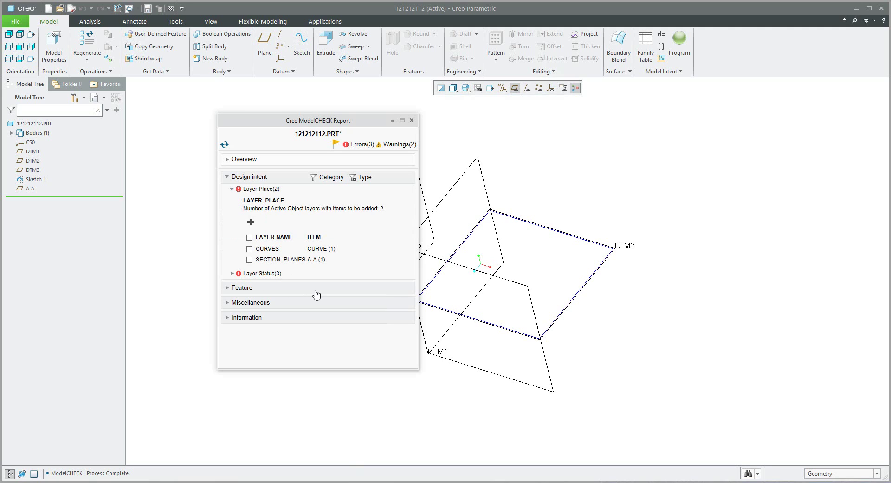
drag(302, 122, 244, 122)
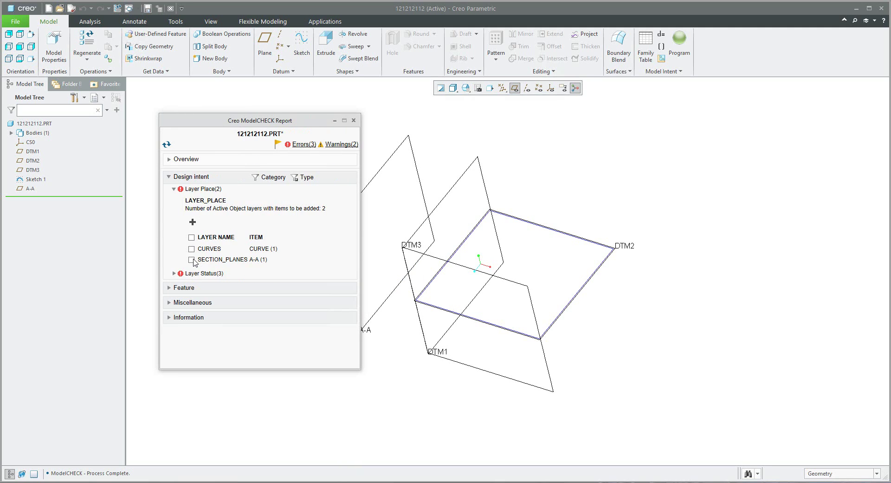
key(alt+Tab)
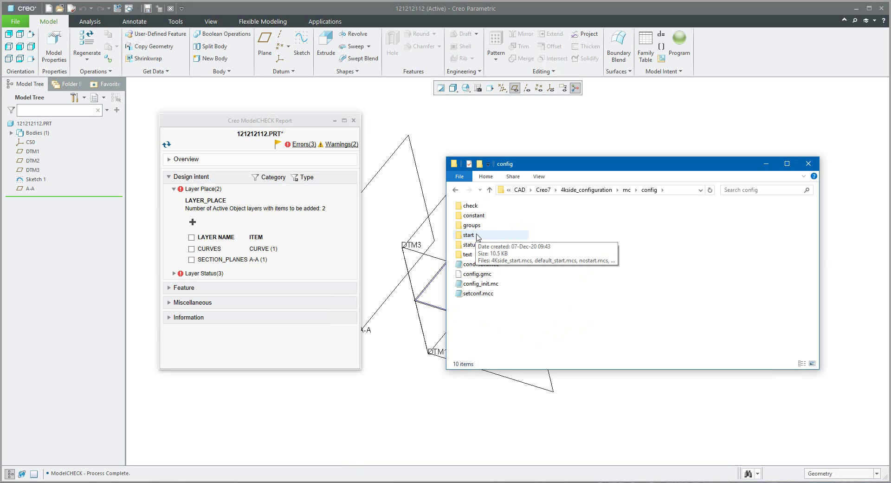
double_click(468, 235)
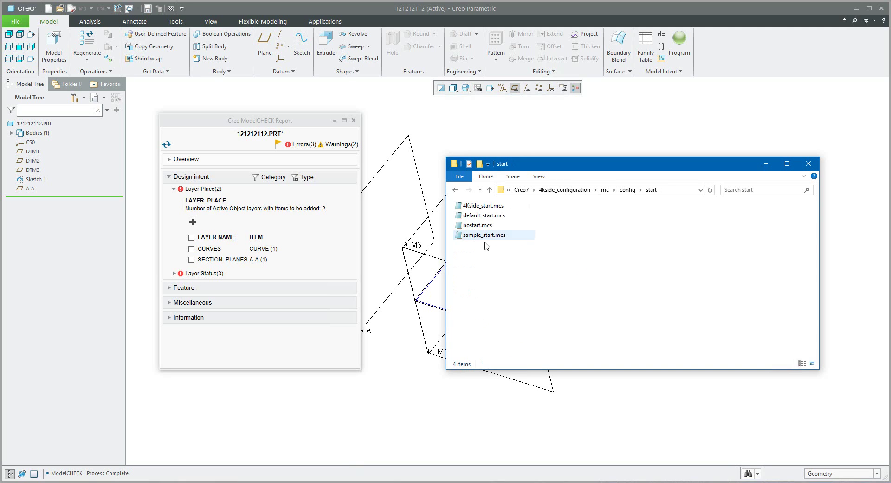
double_click(481, 207)
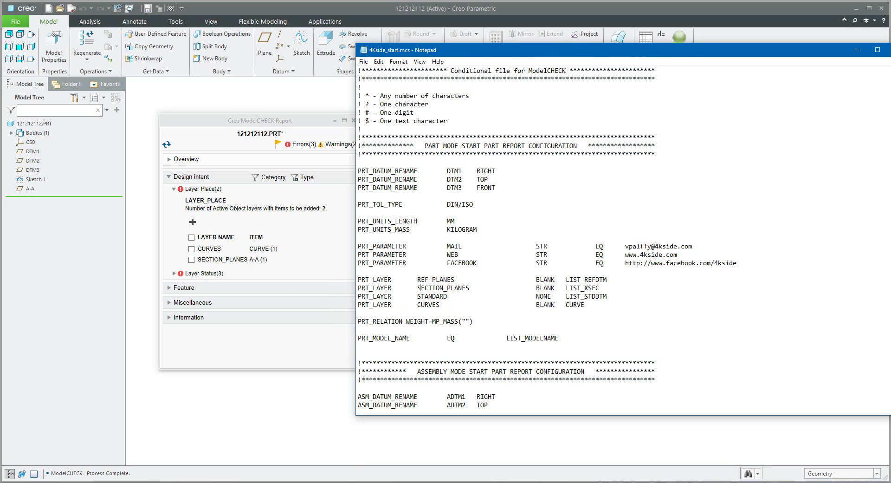
drag(417, 288, 470, 288)
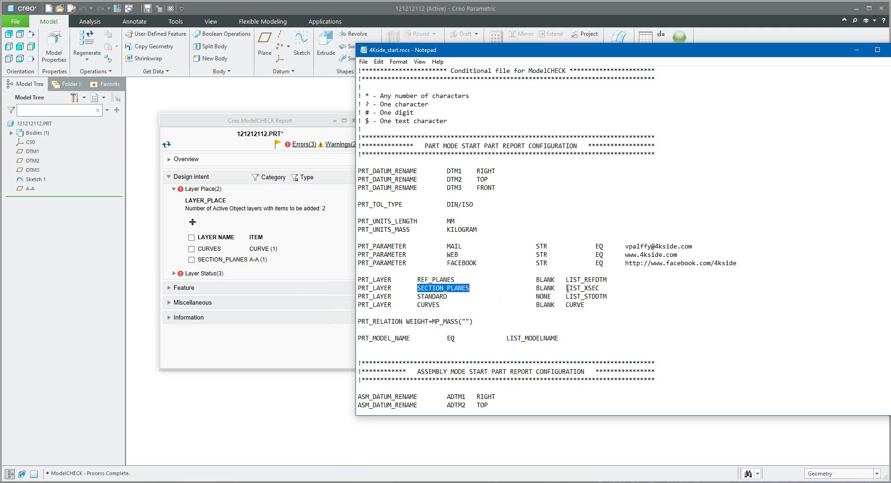
drag(567, 288, 600, 289)
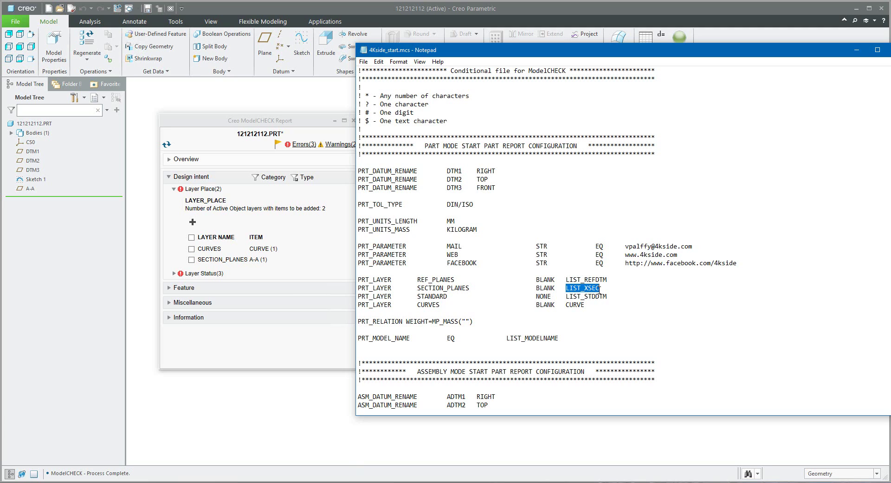
click(857, 50)
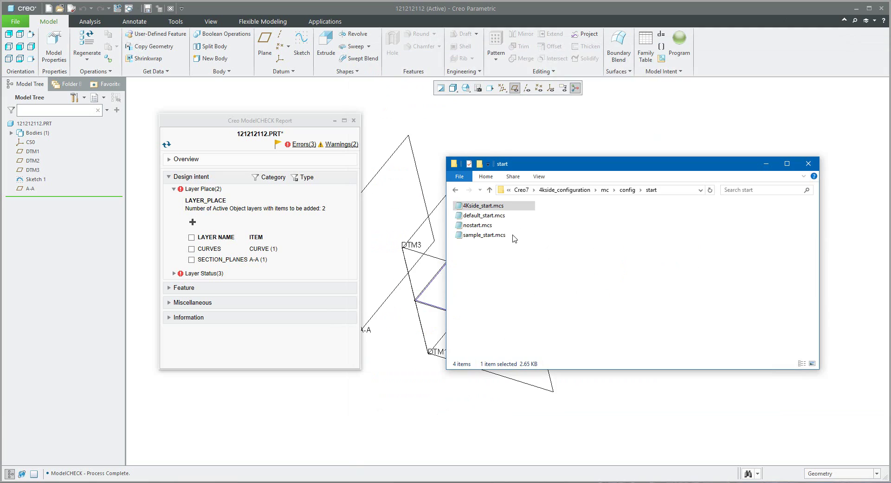
Open DTM_LAYER.txt in the config\text folder and read its LIST_XSEC plane name entries.
click(628, 190)
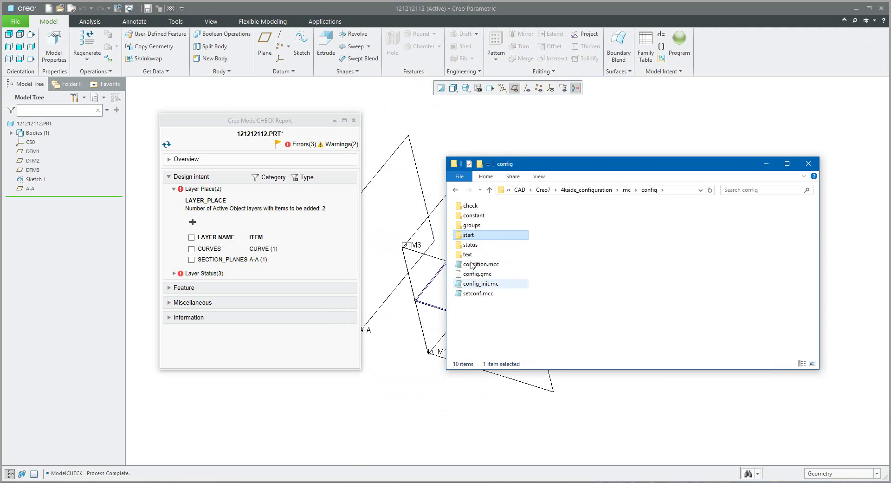
double_click(470, 254)
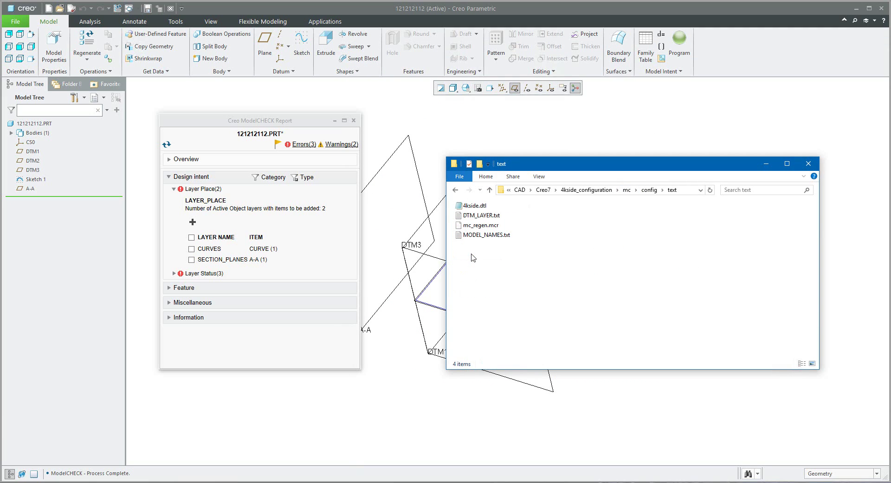
double_click(485, 216)
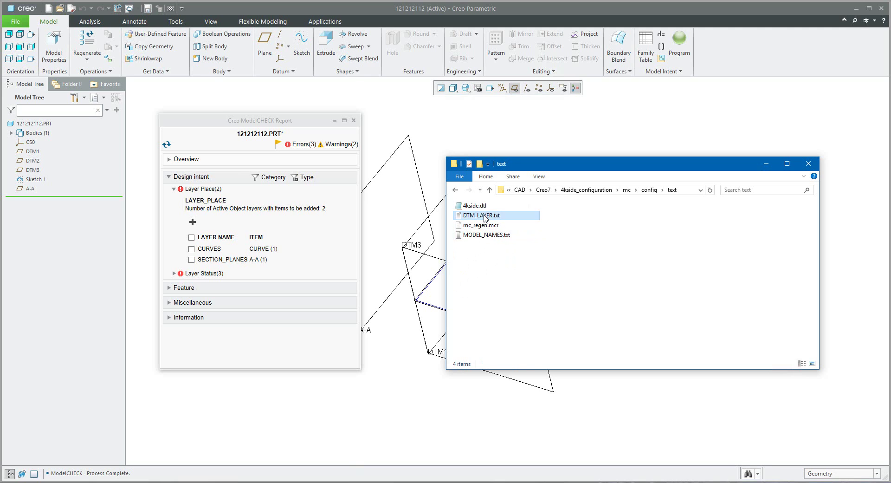
scroll(474, 306, down, 6)
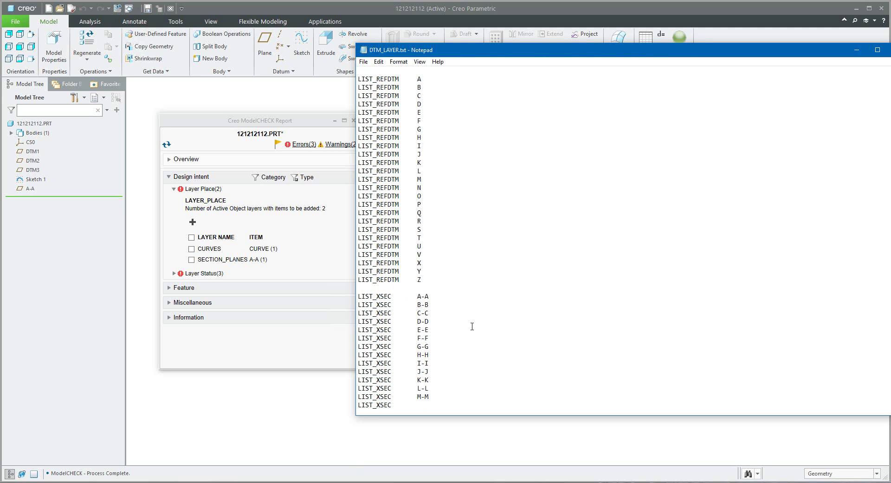
drag(361, 196, 391, 195)
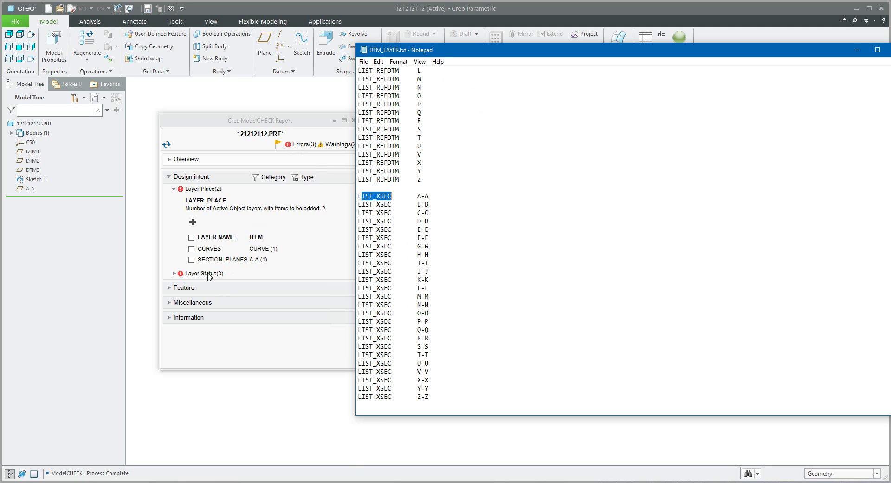
Add the reported items to the CURVES and SECTION_PLANES layers, and show the contents of SECTION_PLANES in the layer tree.
click(191, 238)
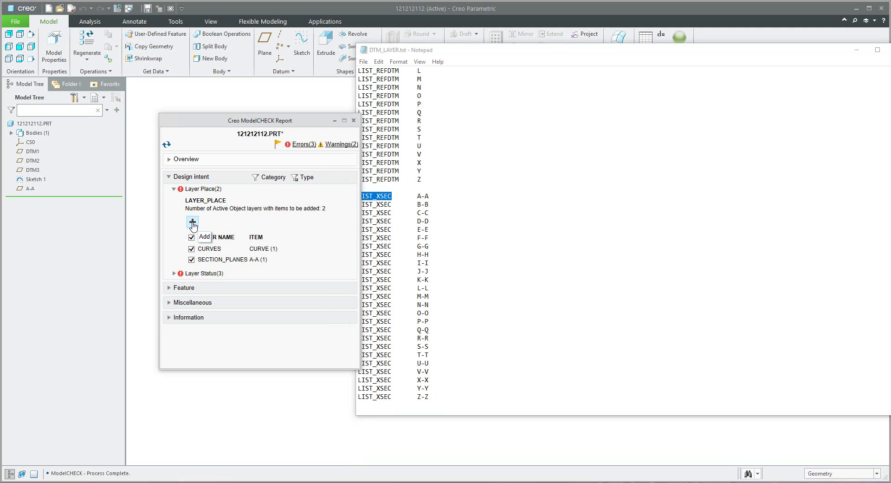
click(192, 223)
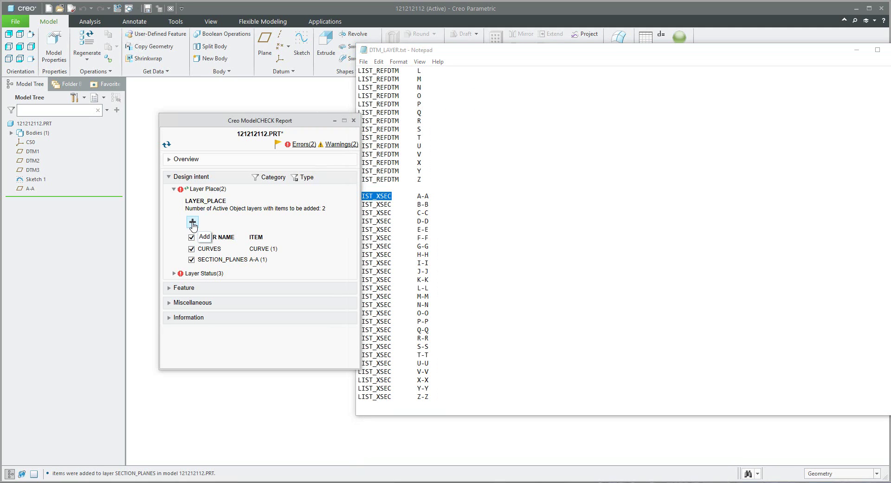
click(94, 99)
click(94, 99)
click(108, 111)
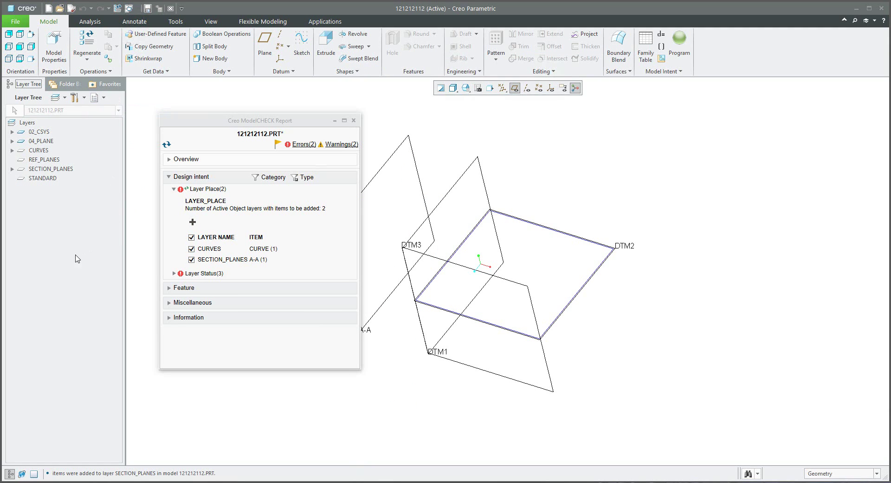
click(11, 170)
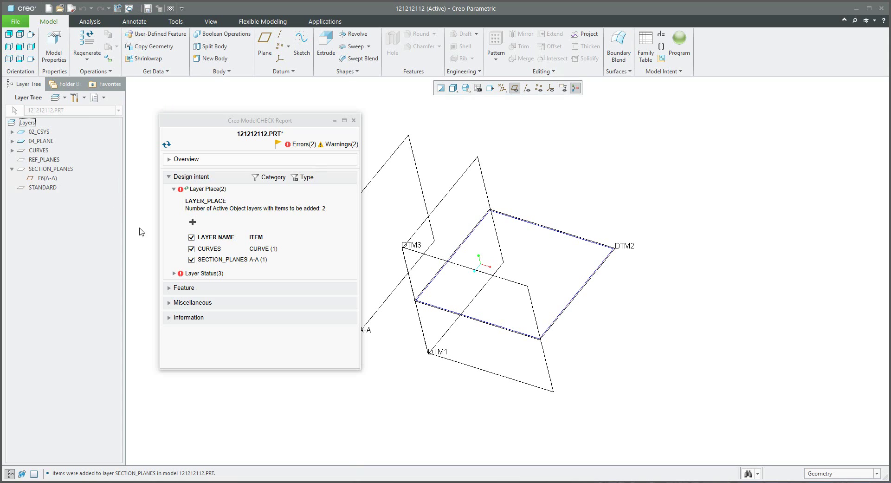
Expand the Layer Status result and compare it with the status settings of the PRT_LAYER entries in start\4Kside_start.mcs.
click(204, 274)
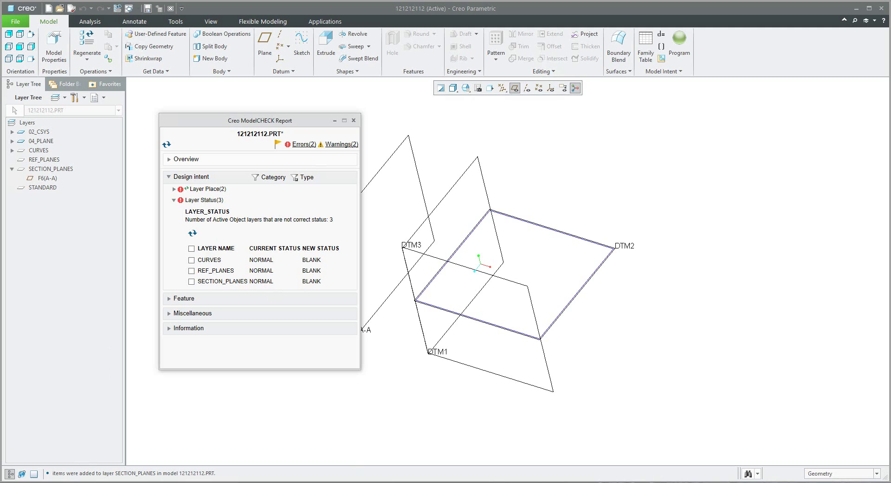
click(84, 481)
click(650, 190)
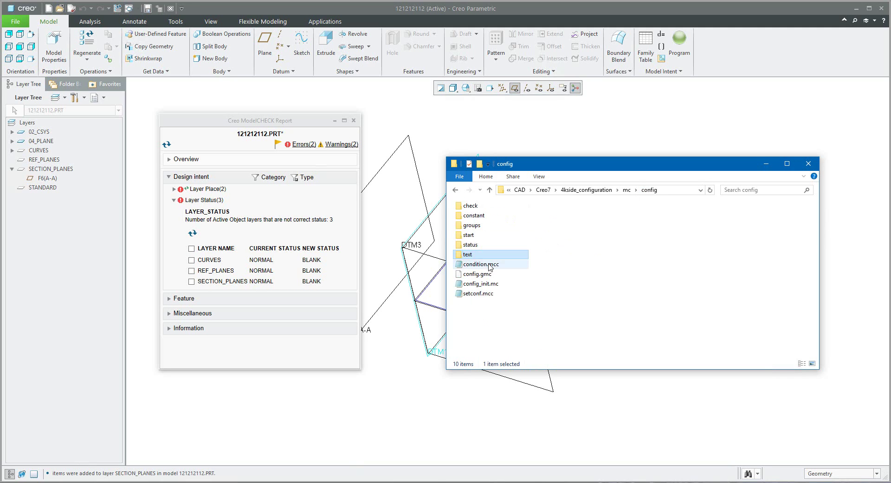
double_click(469, 234)
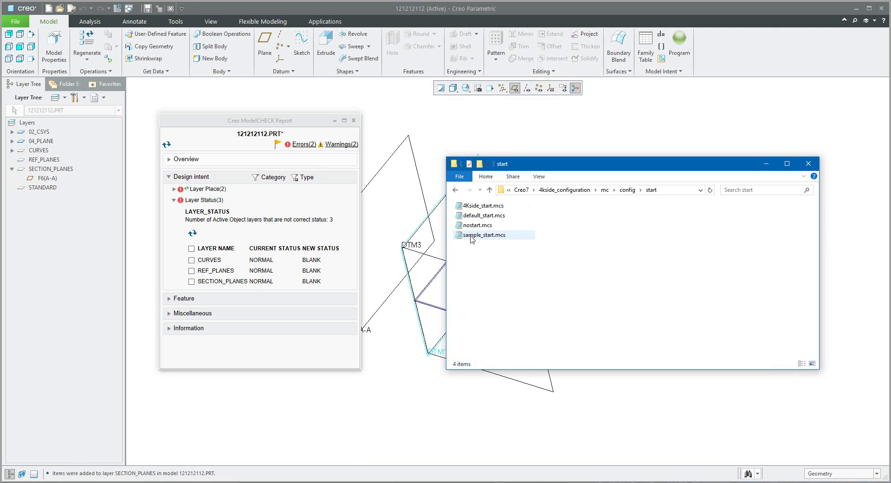
click(479, 207)
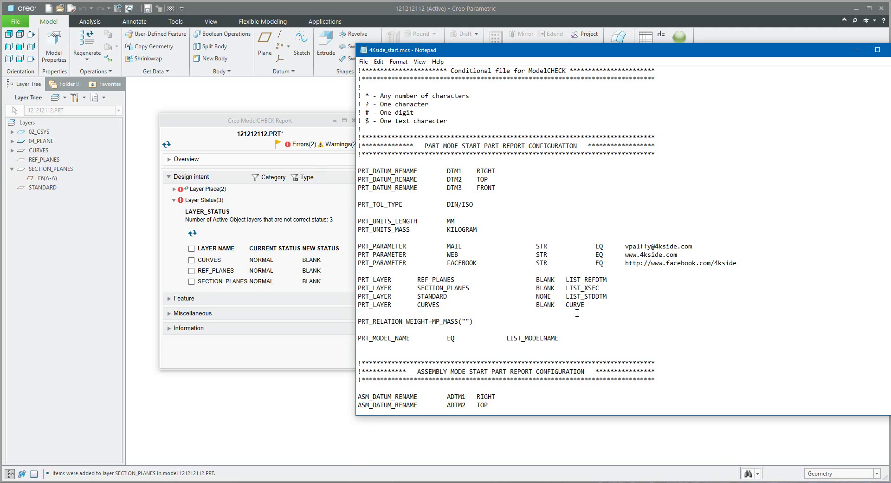
drag(590, 306, 536, 279)
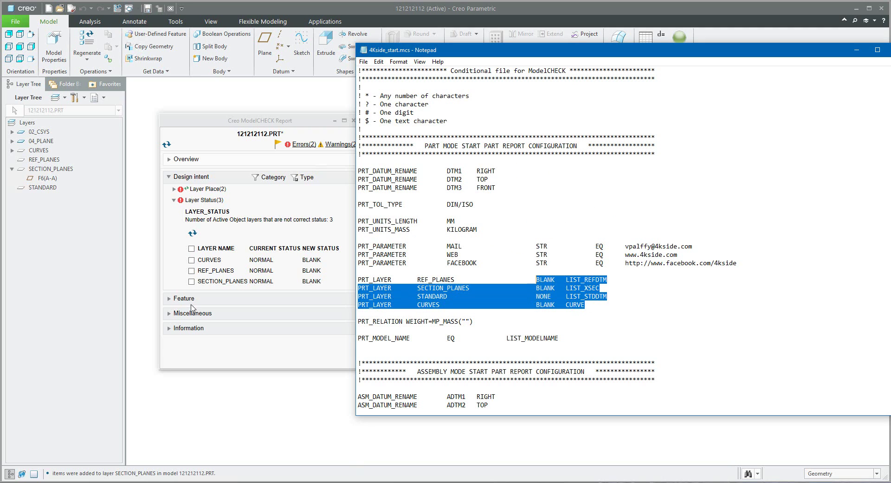
Update the status of the CURVES, REF_PLANES and SECTION_PLANES layers to BLANK from the Layer Status result.
click(192, 248)
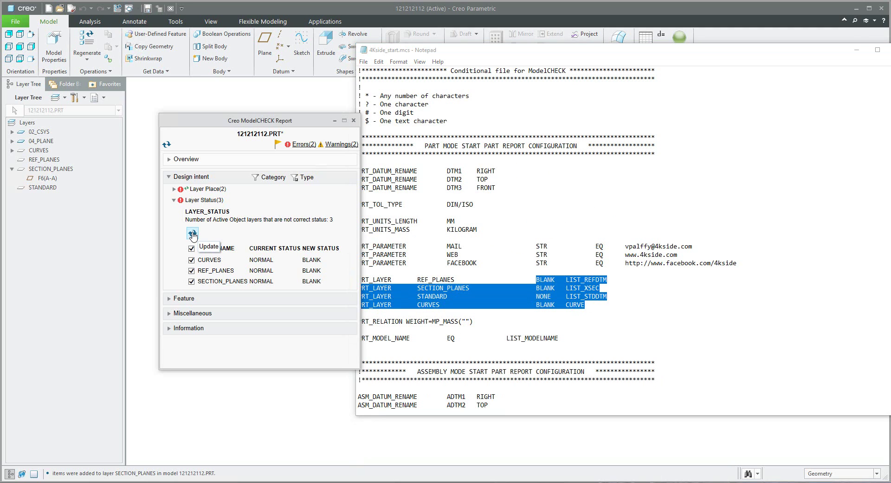
click(193, 234)
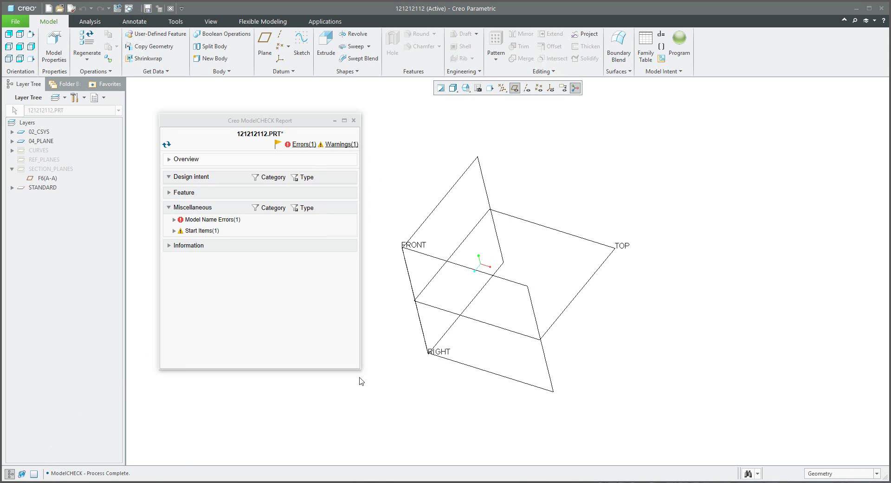
Open MODEL_NAMES.txt in the config\text folder and read its LIST_MODELNAME and LIST_DRWNAME naming patterns.
key(alt+Tab)
click(628, 189)
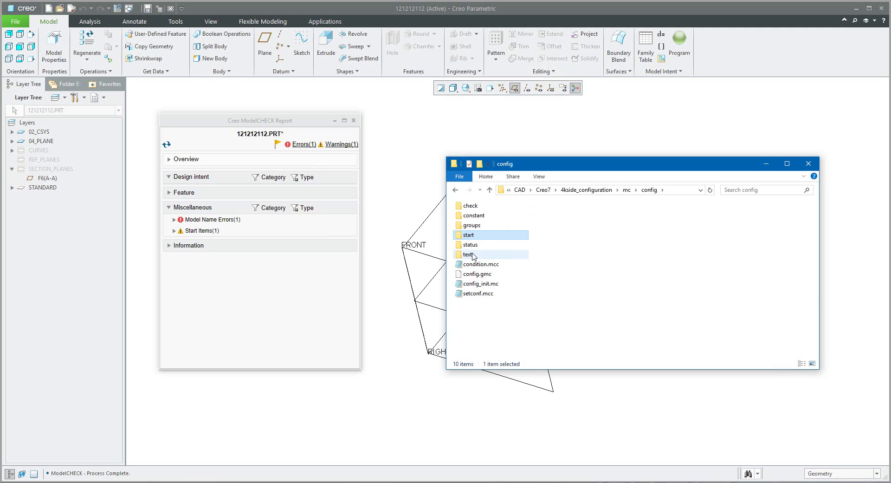
double_click(473, 256)
double_click(486, 237)
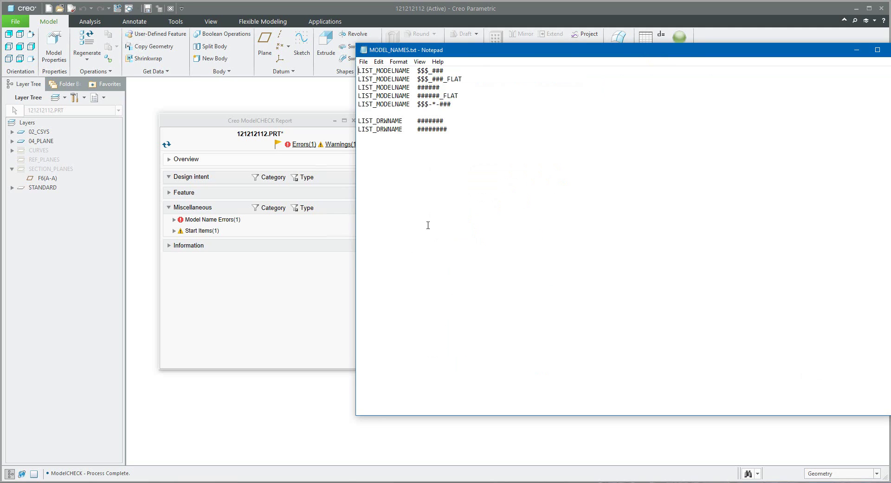
drag(417, 121, 444, 120)
drag(418, 71, 445, 71)
key(alt+F4)
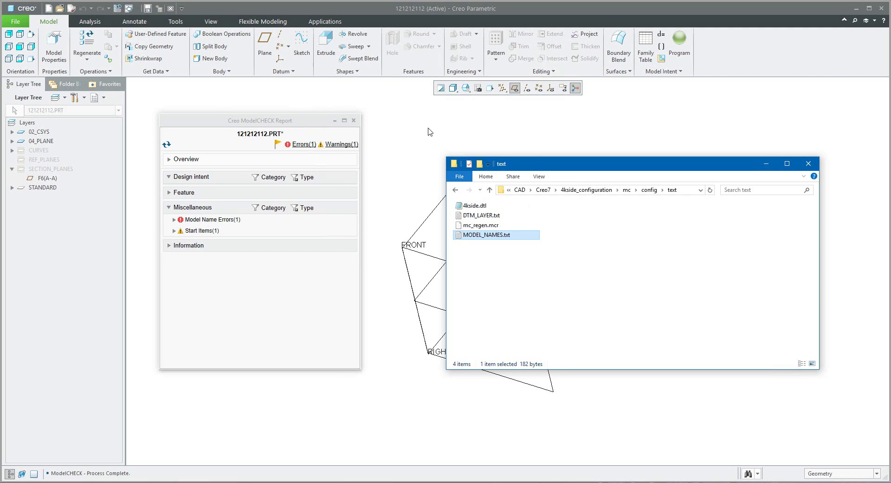
click(809, 163)
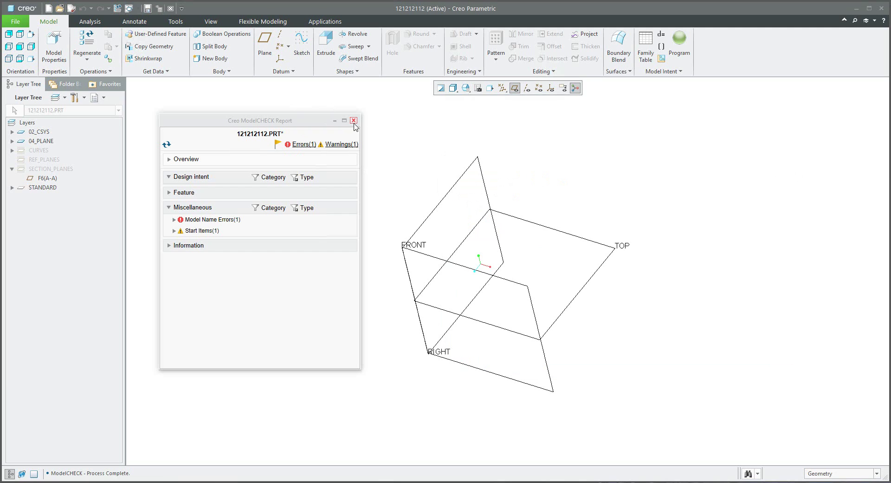
Expand the Model Name Errors result, and rename the part to aaa_222 on disk and in session.
click(209, 219)
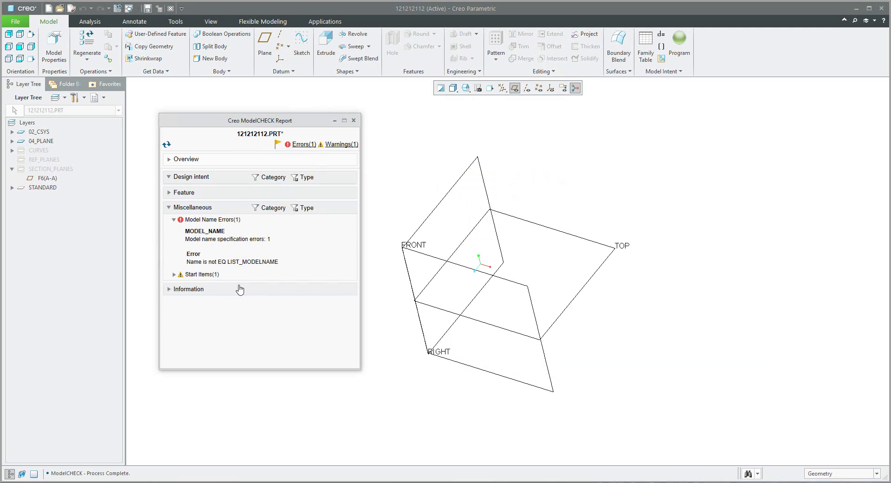
click(354, 121)
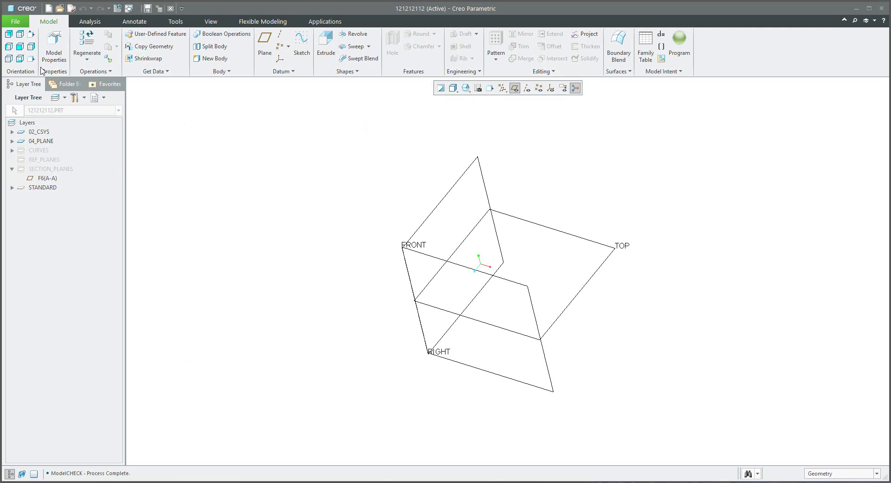
click(15, 21)
mouse_move(28, 141)
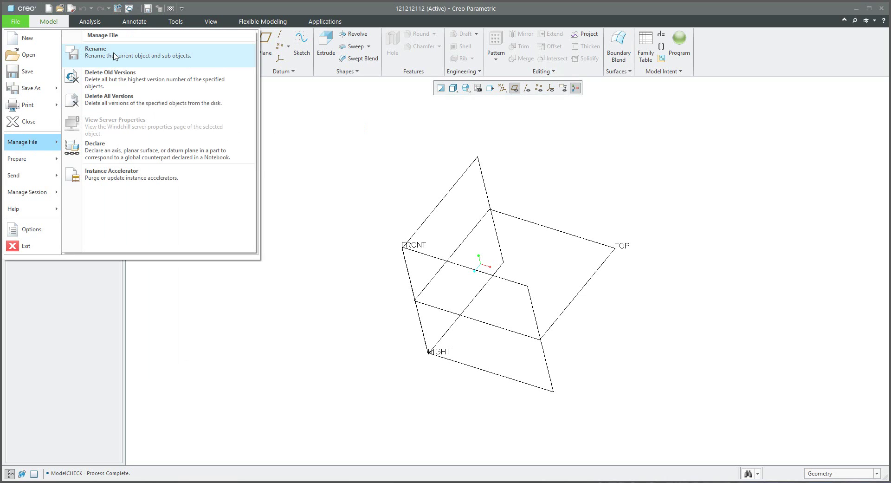
click(115, 56)
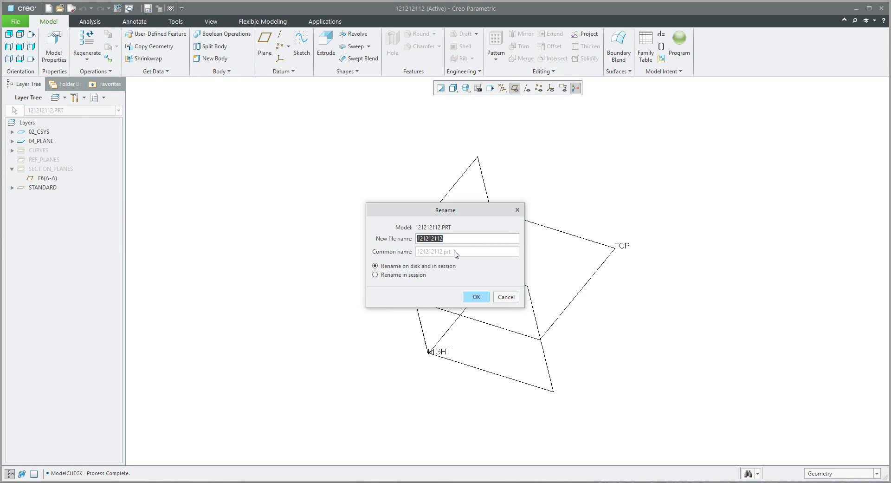
text(aaa_222)
click(476, 299)
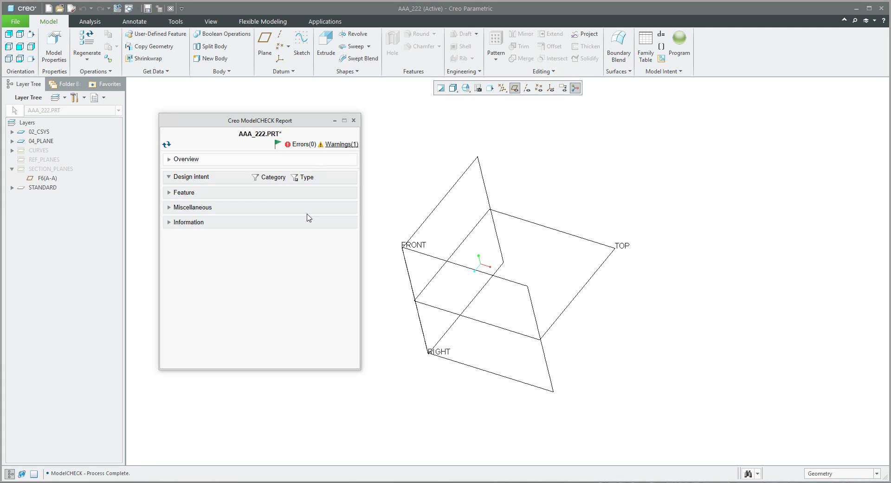
Expand the Start Items warning, and set the part's tolerancing standard to ISO/DIN in the model properties.
click(342, 145)
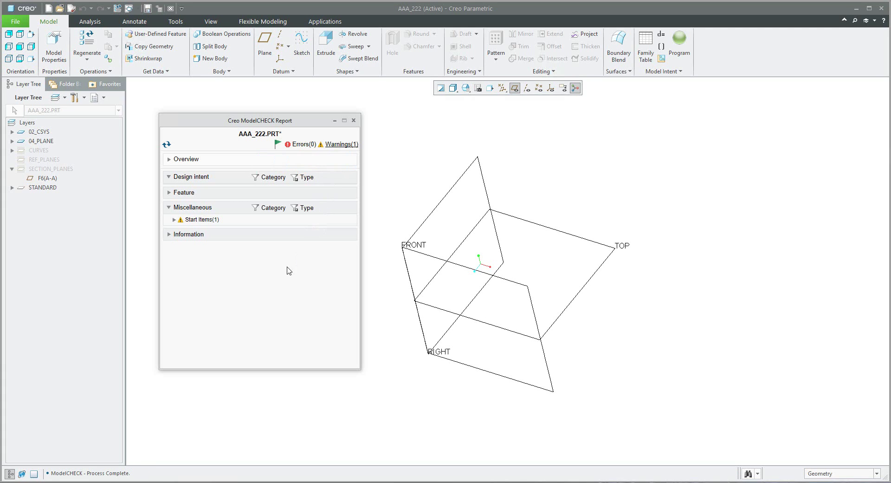
click(175, 220)
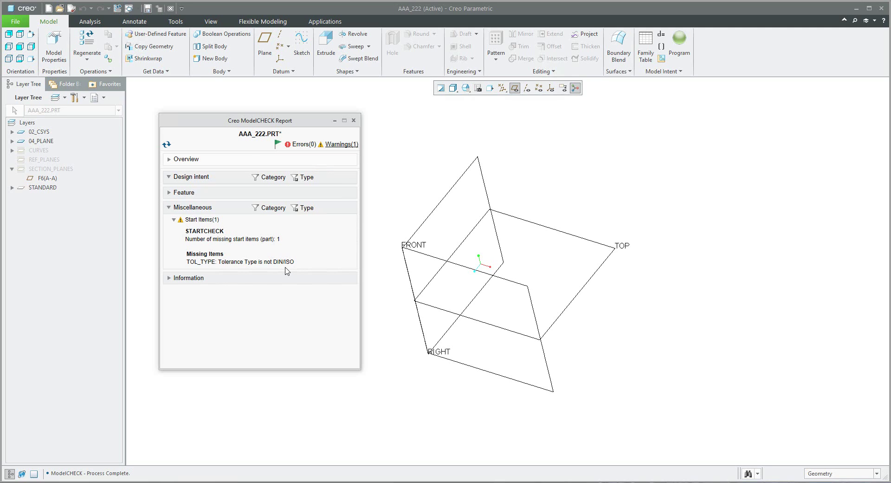
click(54, 46)
scroll(478, 355, down, 3)
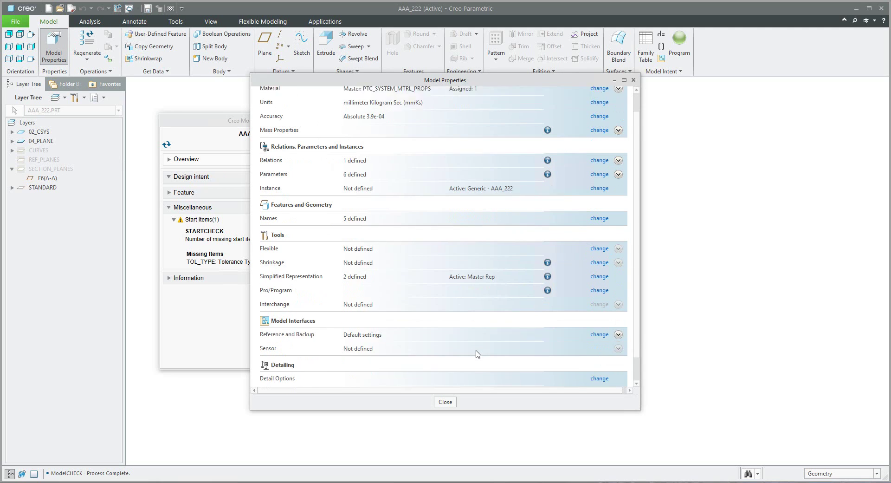
click(598, 372)
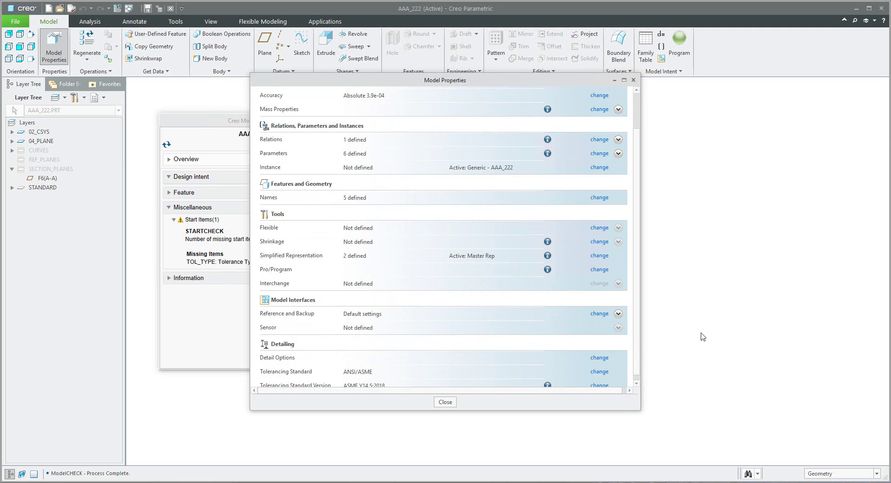
click(867, 106)
click(858, 165)
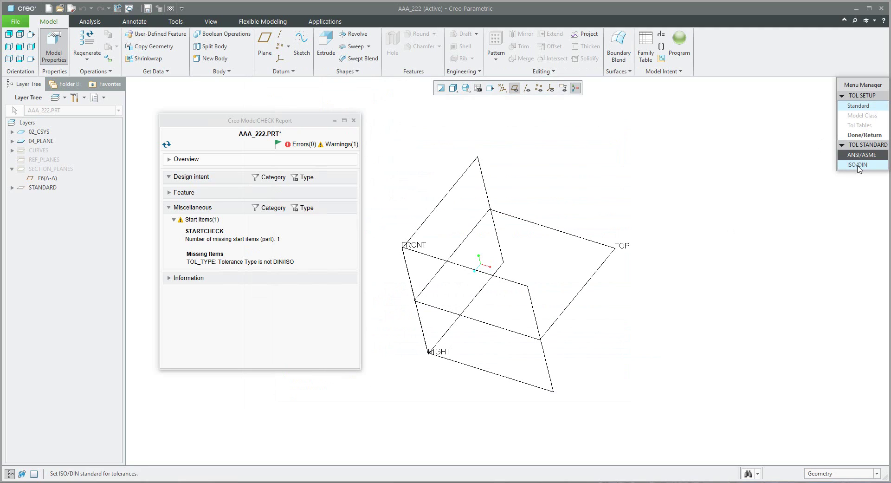
click(499, 263)
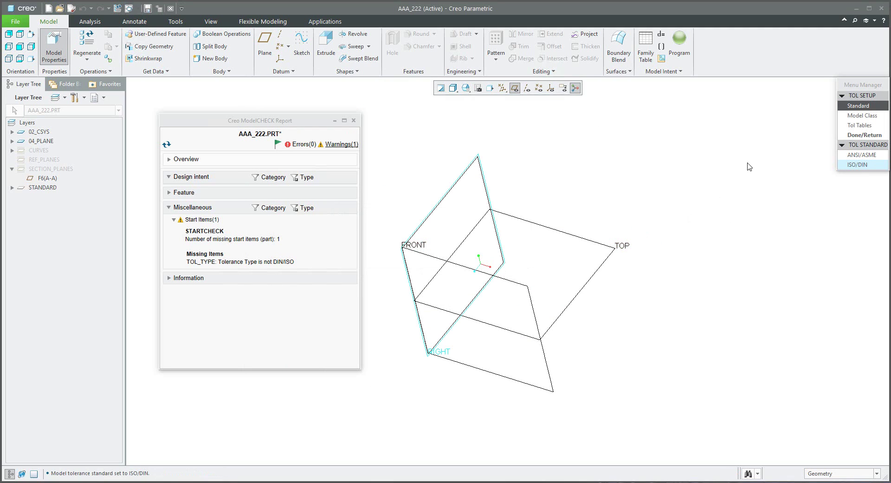
middle_click(398, 217)
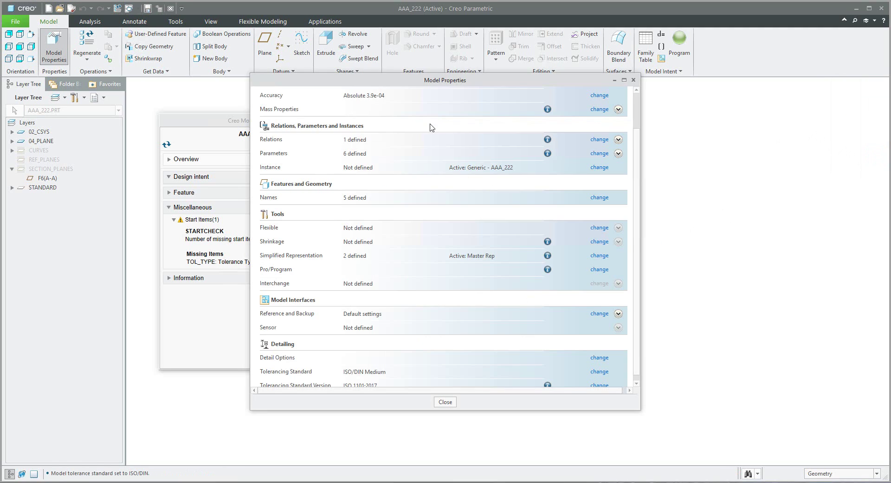
click(638, 78)
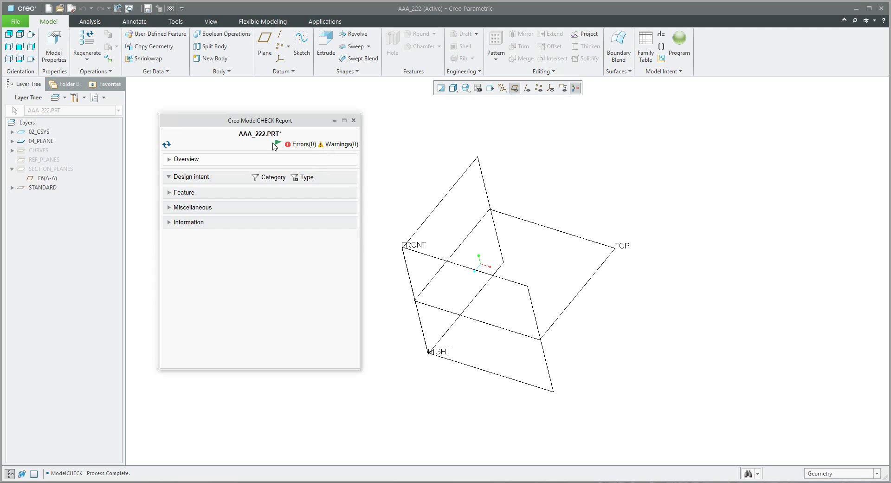
Examine the report's Information results for dependent features, simplified representations, model overall size and added MC parameters.
click(183, 224)
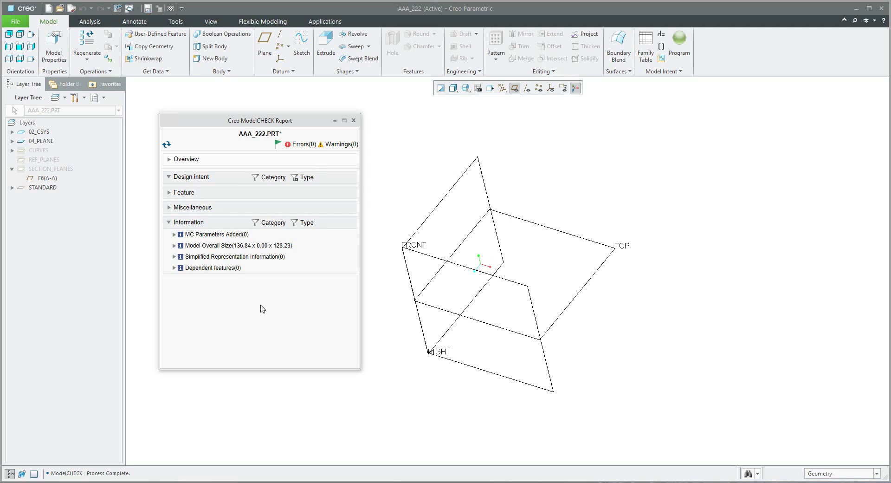
click(175, 268)
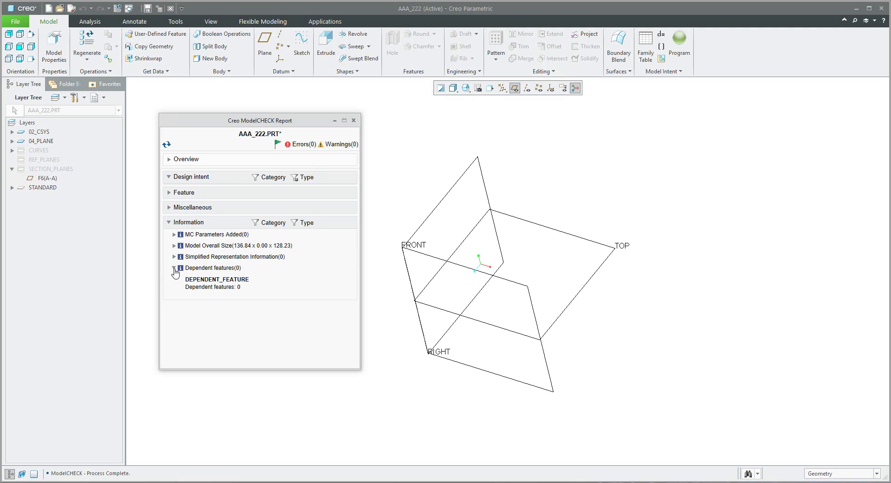
click(175, 257)
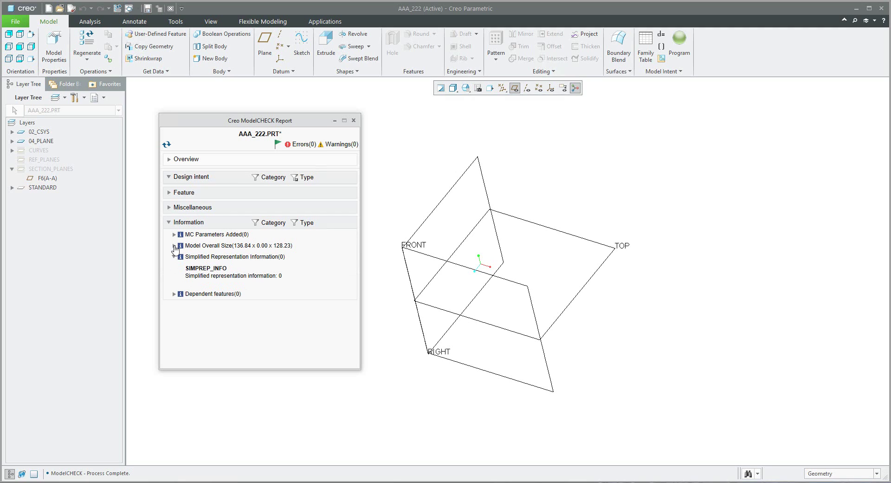
click(174, 245)
click(174, 234)
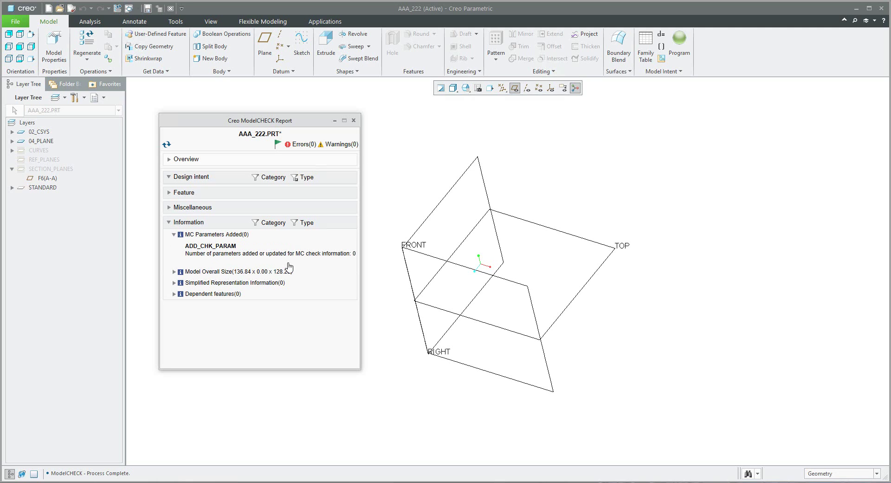